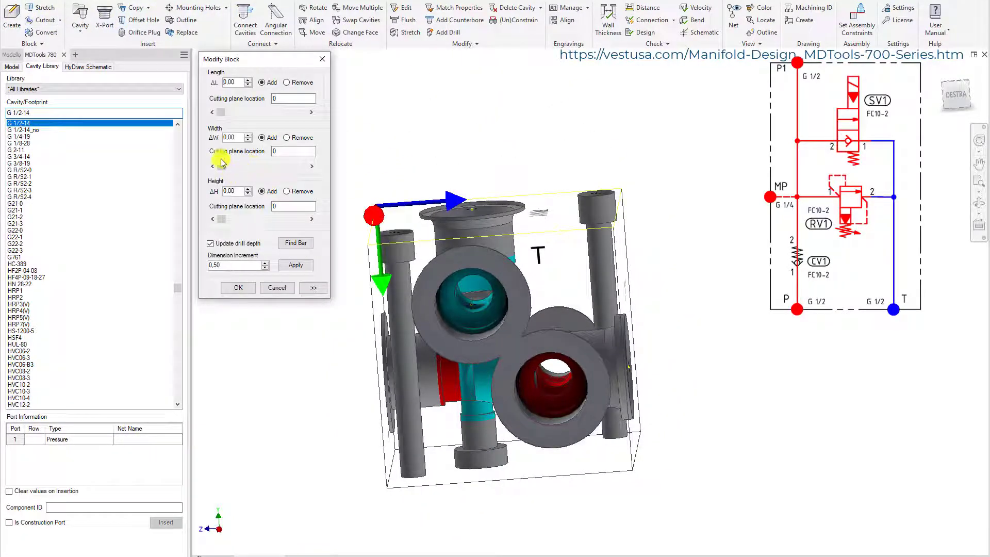
Step: Add 5 to the block's width at cutting plane location 34, with the drill depths updated
{"action": "left_click_drag", "start_coordinate": [239, 168], "coordinate": [263, 166]}
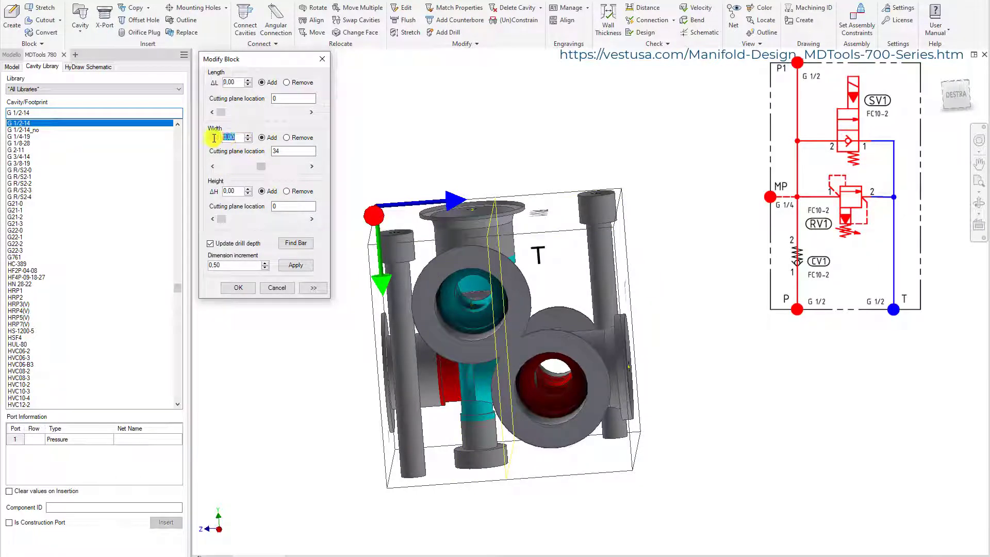
{"action": "type", "text": "5"}
{"action": "key", "text": "Return"}
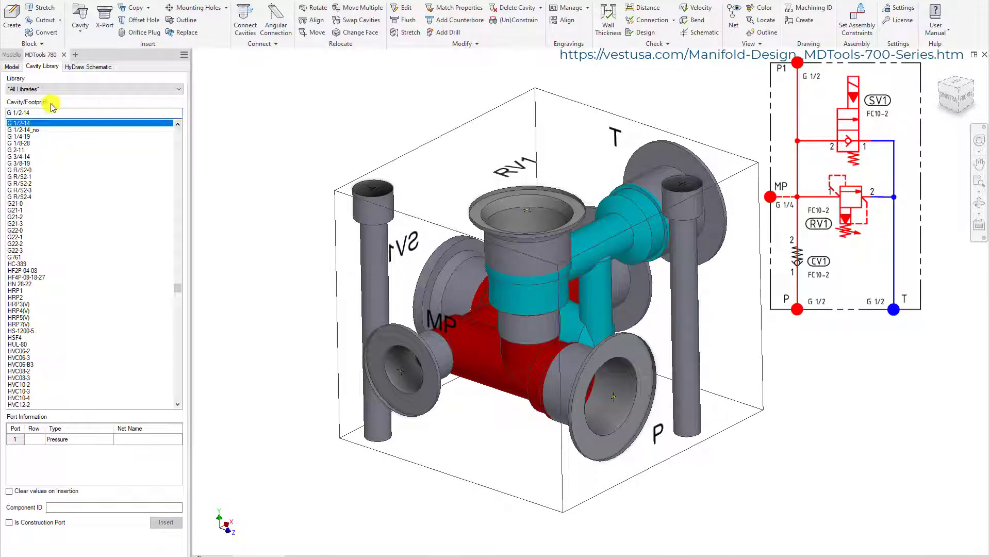
Step: Set up an FC10-2 cavity with net IN on port 1, net P on port 2 and component ID CV1
{"action": "type", "text": "FC"}
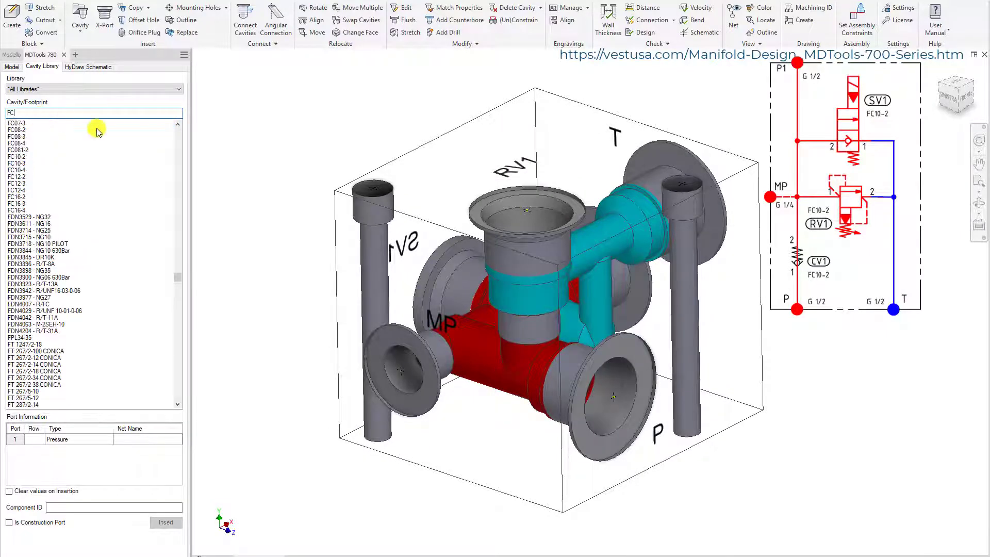
{"action": "left_click", "coordinate": [29, 157]}
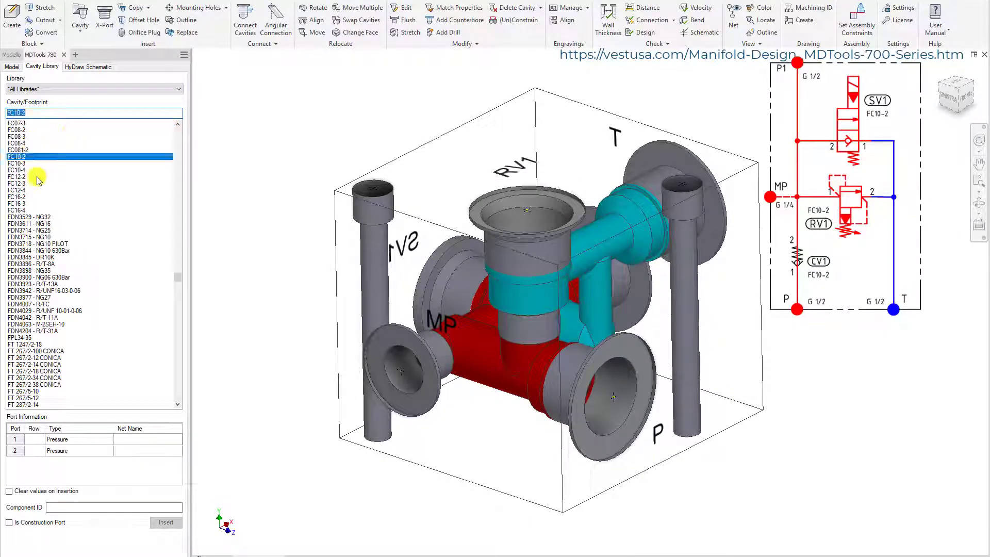
{"action": "left_click", "coordinate": [140, 442]}
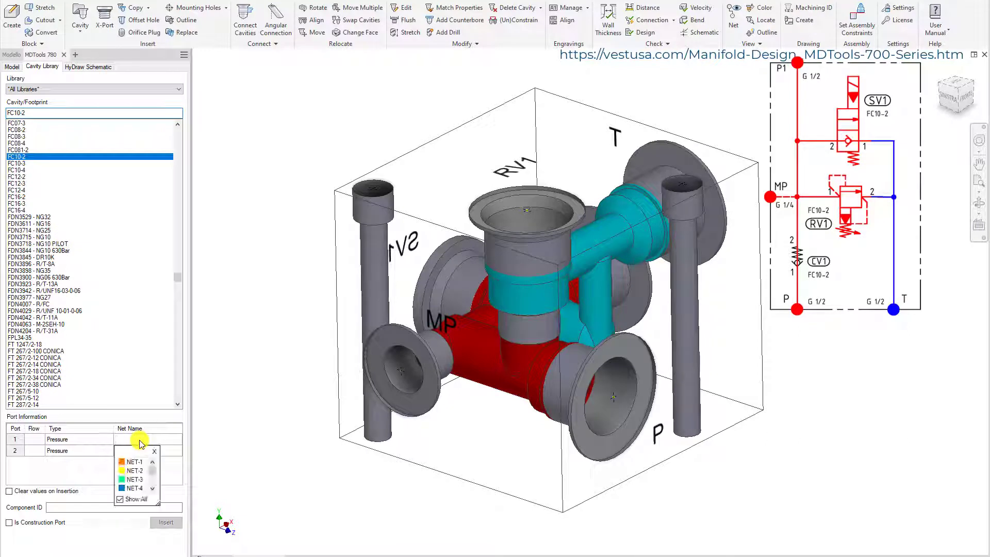
{"action": "type", "text": "P"}
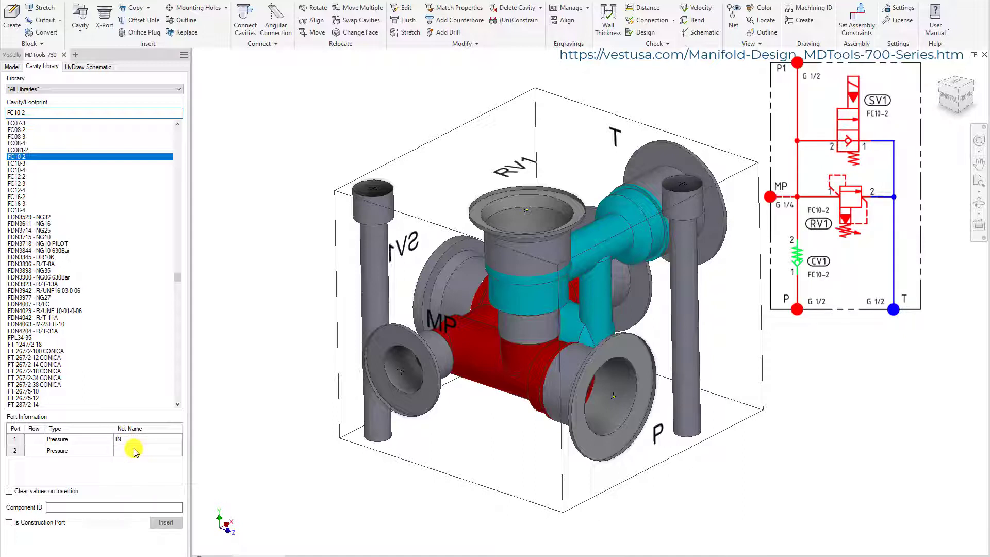
{"action": "type", "text": "P"}
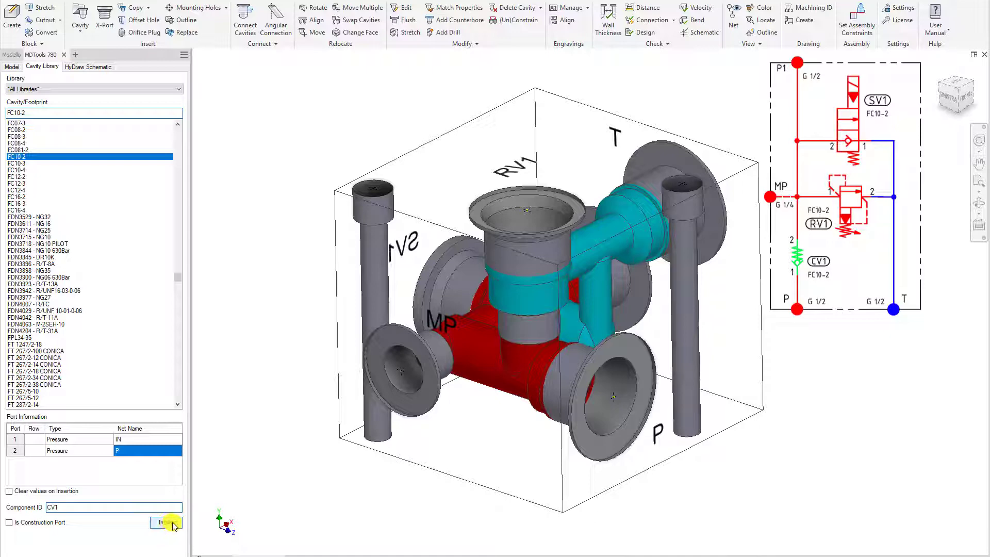
Step: Insert the CV1 cavity on the block's top face, beside RV1, at X 65, Y 56
{"action": "left_click", "coordinate": [166, 523]}
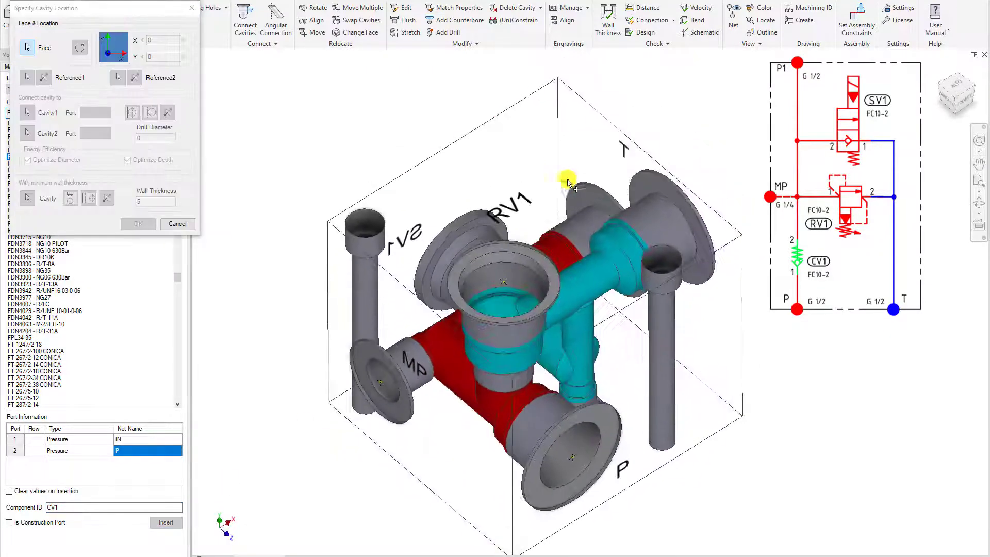
{"action": "left_click", "coordinate": [561, 149]}
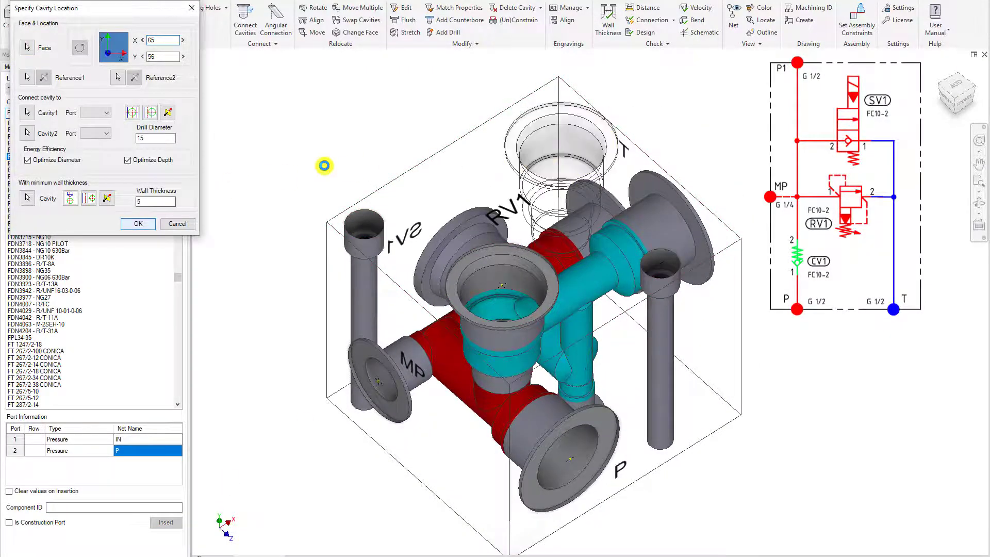
{"action": "key", "text": "Return"}
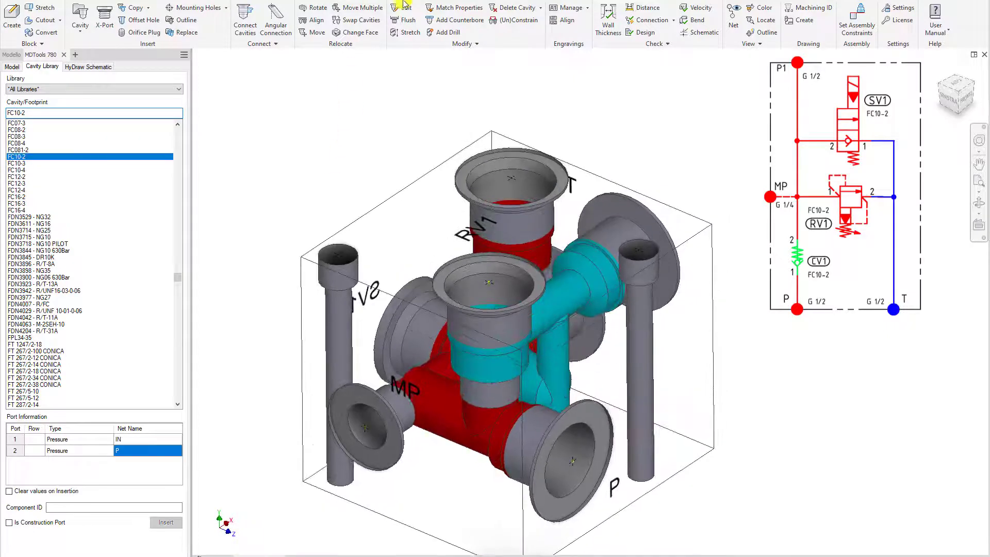
Step: Edit the G 1/2 port cavity P so that its port 1 uses net IN
{"action": "left_click", "coordinate": [402, 12]}
{"action": "left_click", "coordinate": [584, 442]}
{"action": "left_click", "coordinate": [308, 217]}
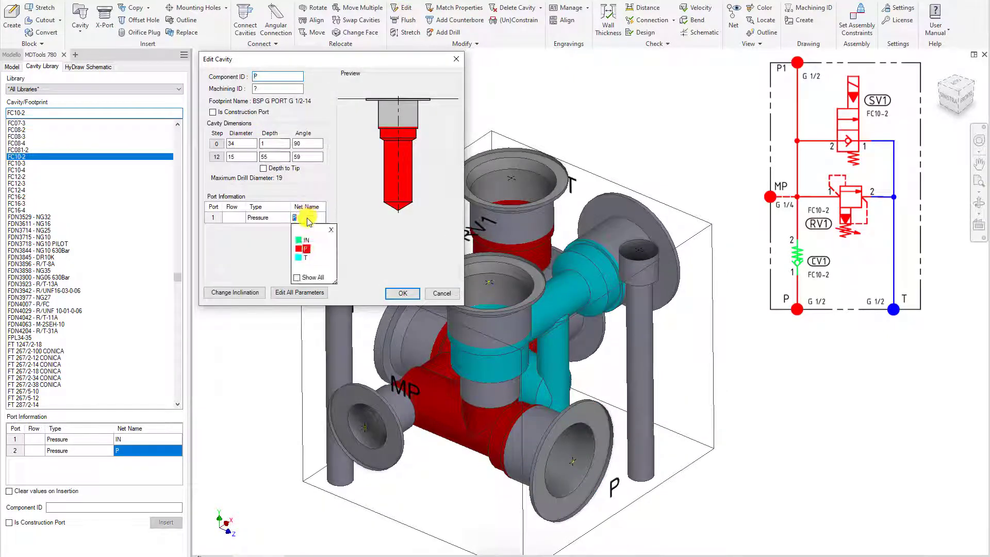
{"action": "left_click", "coordinate": [308, 225]}
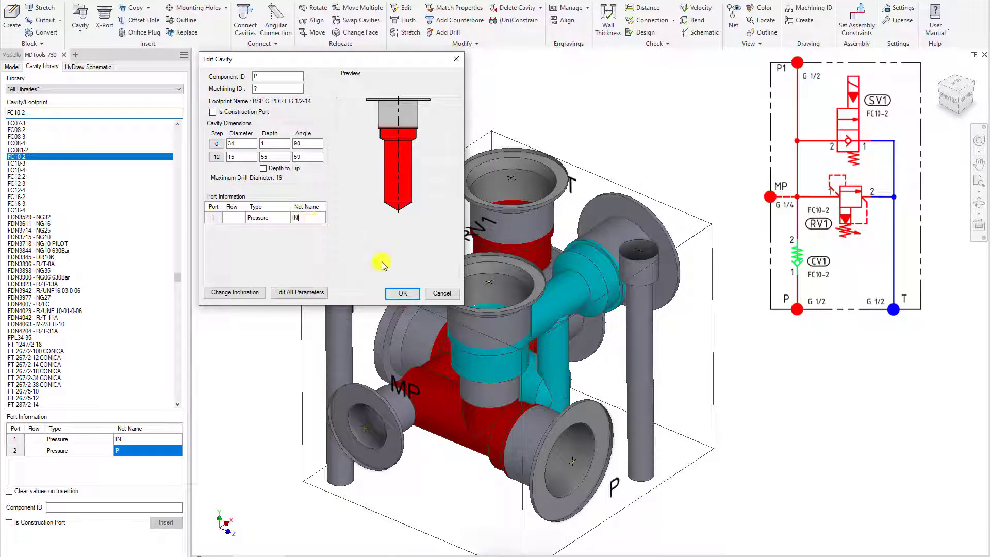
{"action": "key", "text": "Return"}
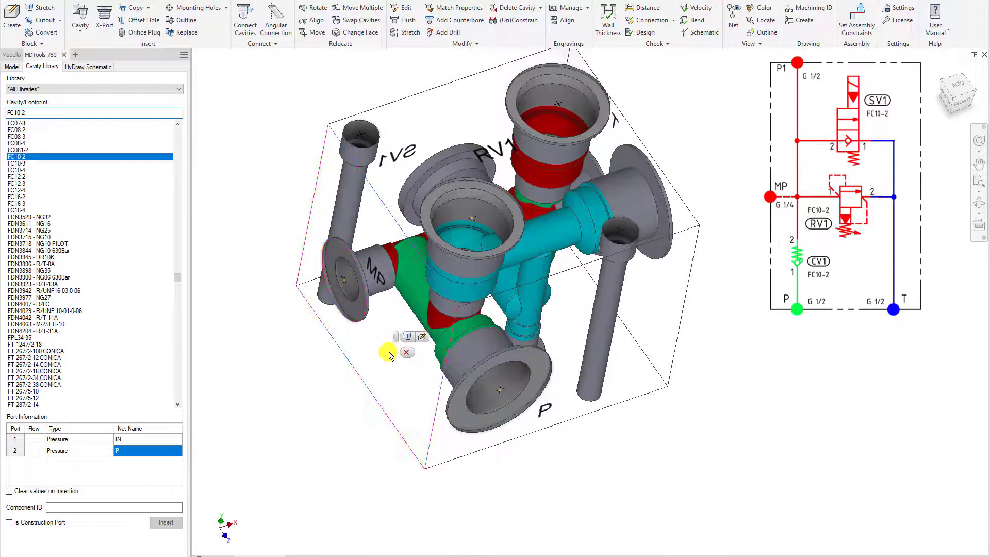
Step: Stretch the block to a length of 100 from the face carrying the MP port
{"action": "left_click", "coordinate": [405, 336]}
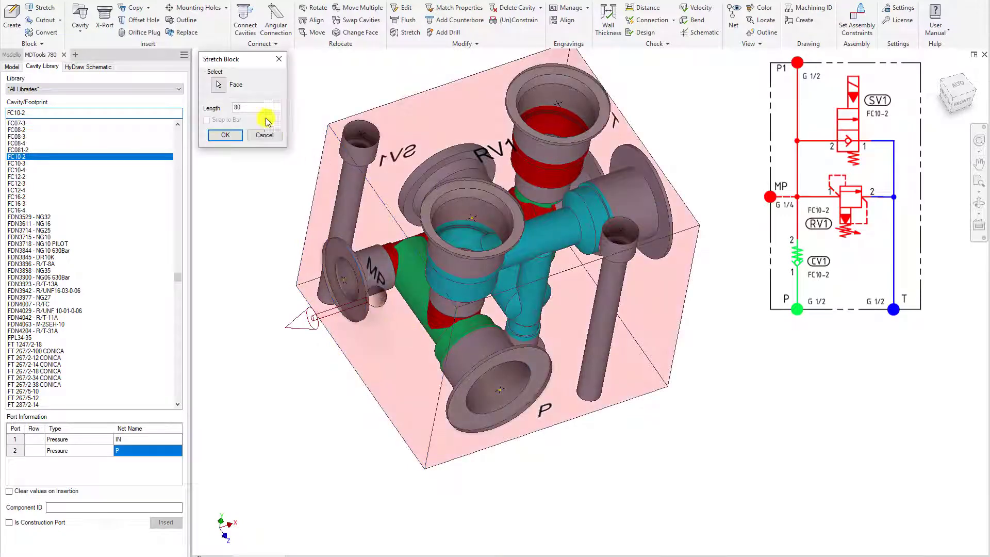
{"action": "type", "text": "100"}
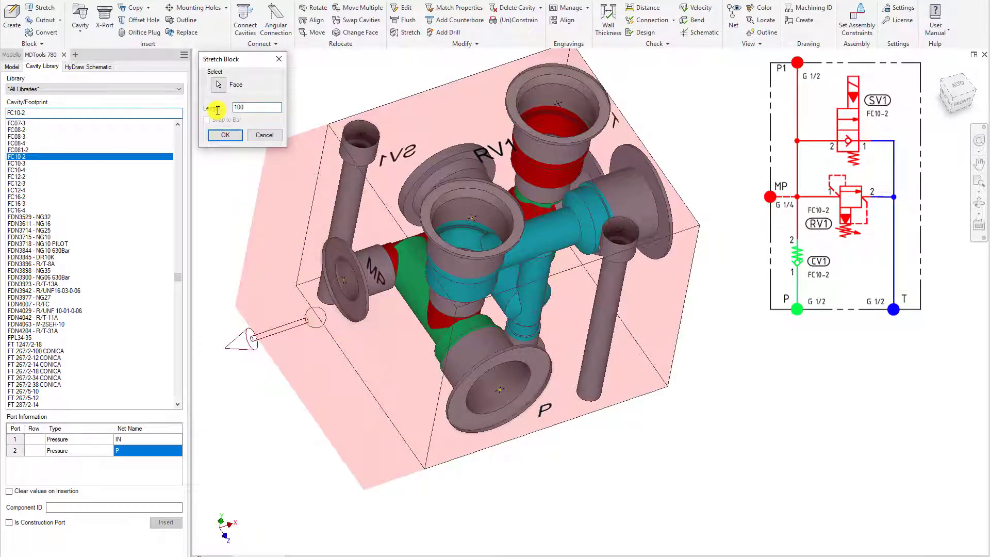
{"action": "key", "text": "Return"}
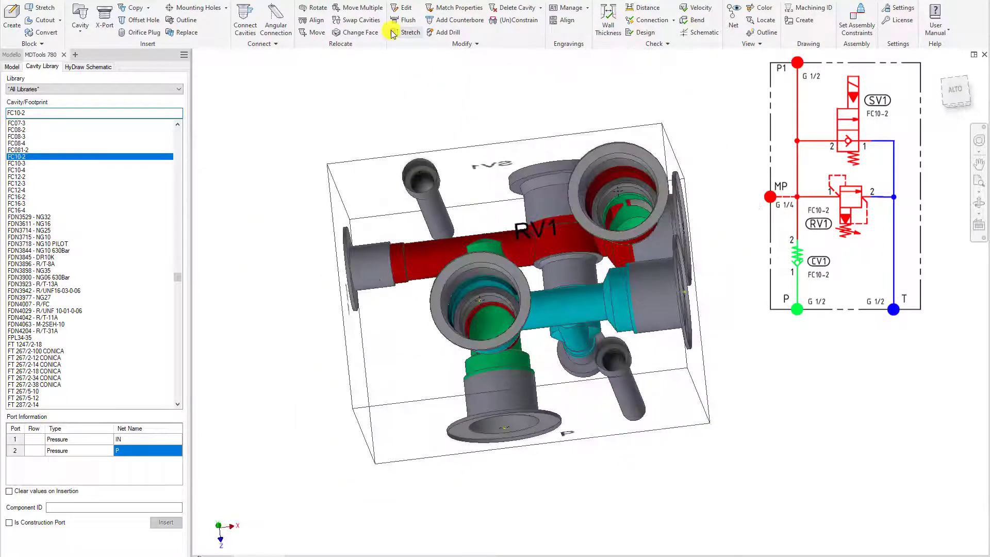
Step: Move the mounting hole near the MP and SV1 faces outward toward the stretched MP face
{"action": "left_click", "coordinate": [316, 33]}
{"action": "left_click", "coordinate": [433, 175]}
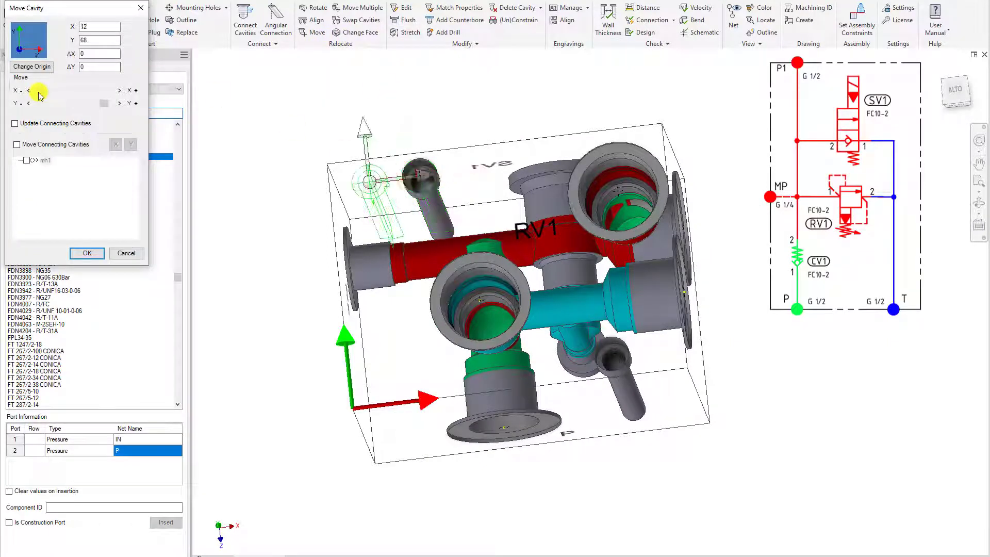
{"action": "left_click_drag", "start_coordinate": [39, 94], "coordinate": [41, 92]}
{"action": "left_click", "coordinate": [86, 253]}
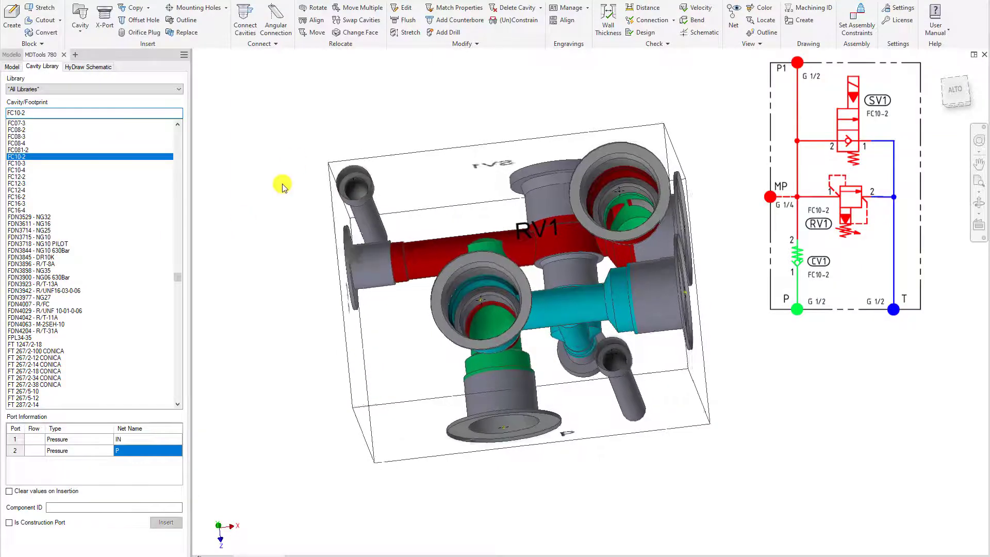
Step: Change the CV1 cavity from the top face to the SV1 face, positioning it relative to the SV1 cavity
{"action": "left_click", "coordinate": [360, 34]}
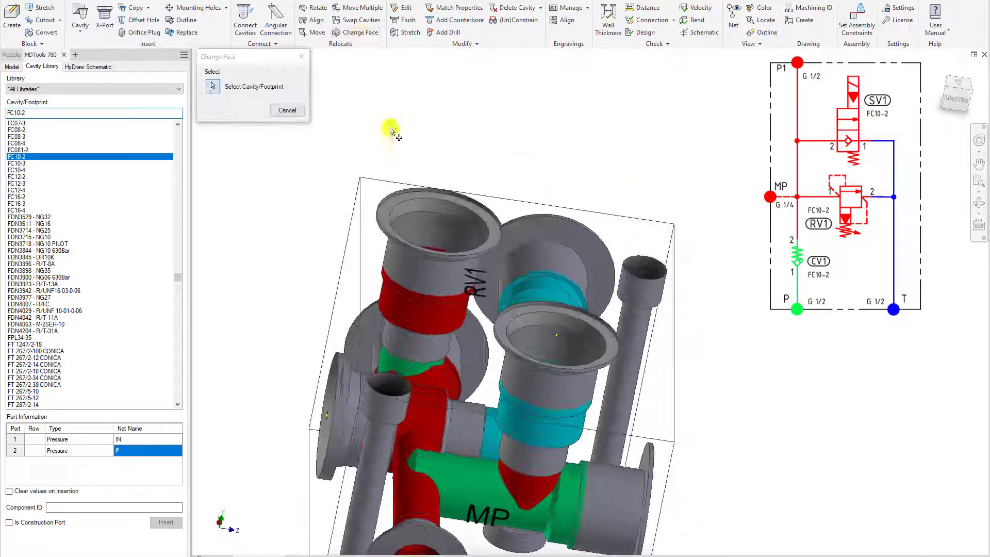
{"action": "left_click", "coordinate": [438, 217]}
{"action": "left_click", "coordinate": [463, 317]}
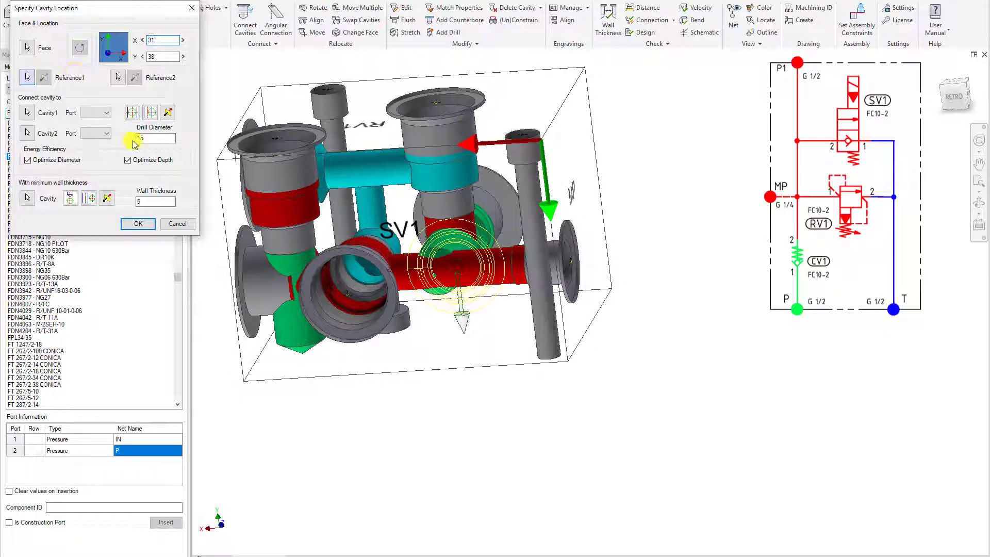
{"action": "left_click", "coordinate": [367, 326]}
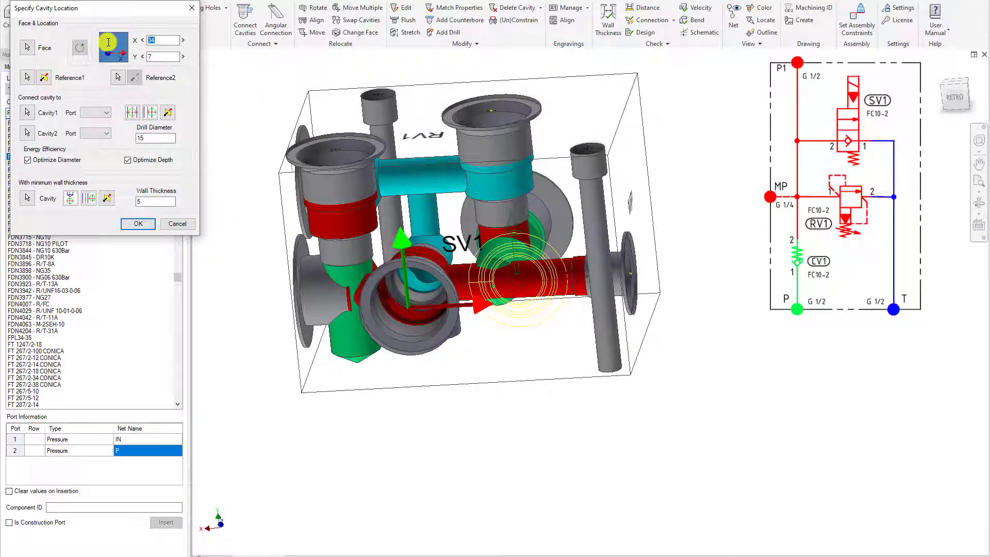
{"action": "key", "text": "Return"}
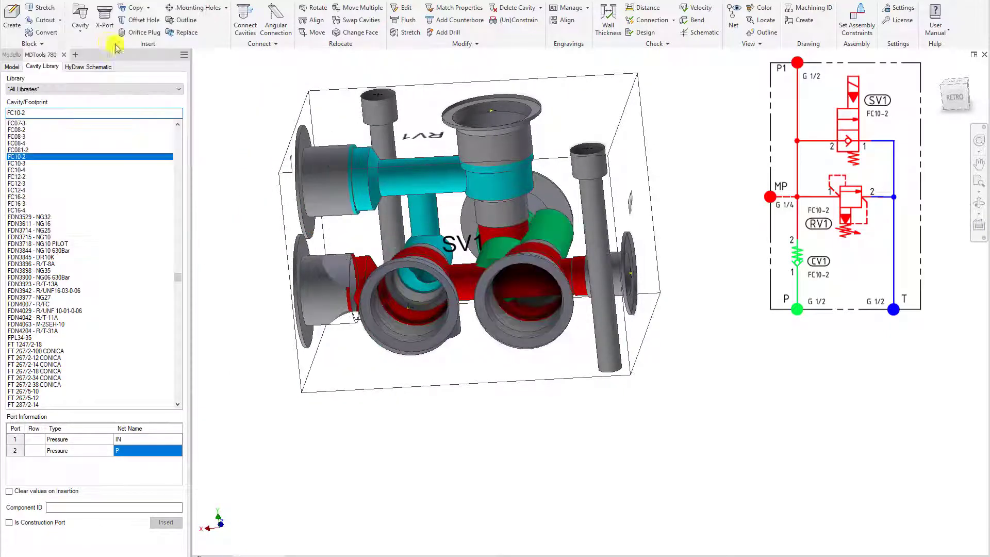
Step: Match cavity properties from the SV1 cavity to the CV1 cavity
{"action": "left_click", "coordinate": [440, 9]}
{"action": "left_click", "coordinate": [372, 285]}
{"action": "left_click", "coordinate": [508, 328]}
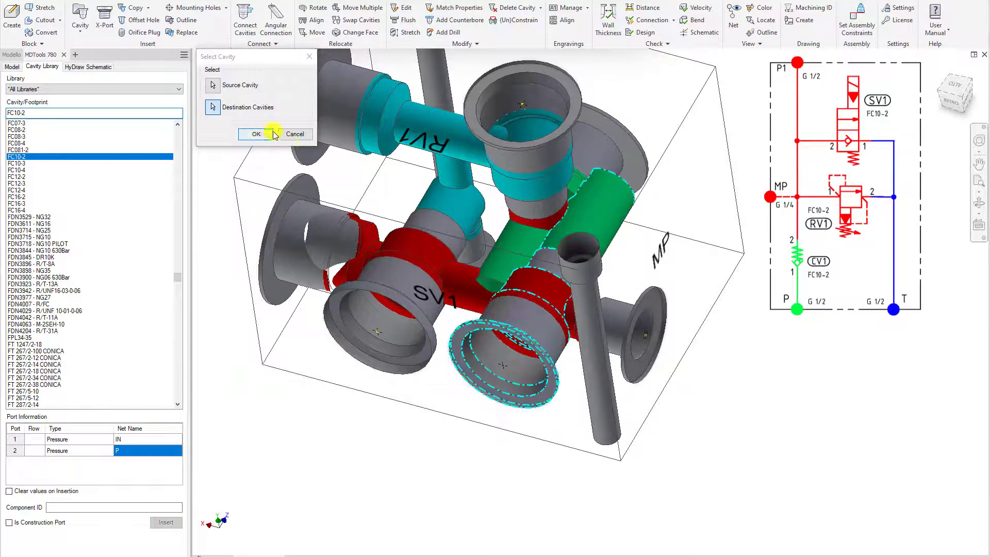
{"action": "left_click", "coordinate": [256, 133]}
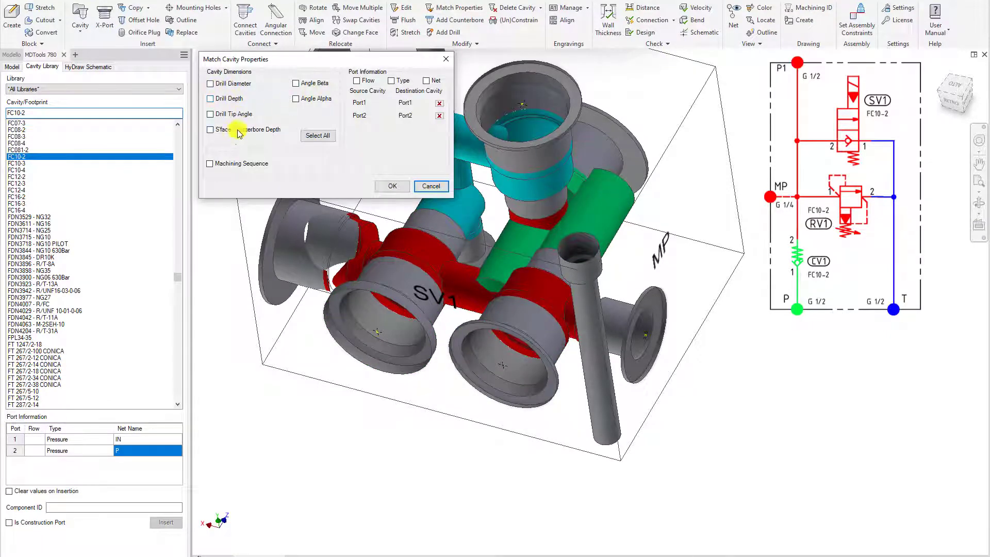
{"action": "left_click", "coordinate": [390, 187]}
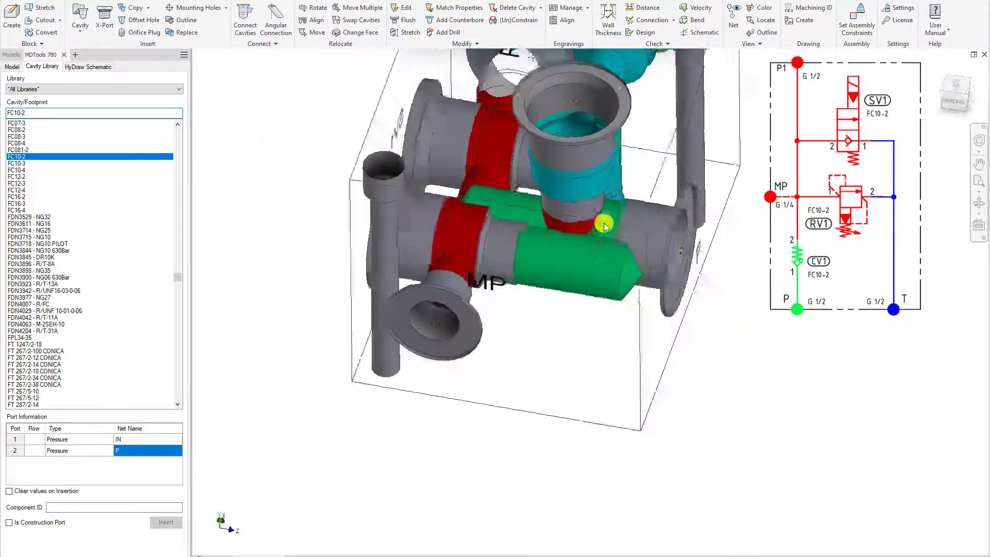
Step: Shorten the end drill of the CV1 cavity and align the P port with that cavity
{"action": "left_click", "coordinate": [409, 33]}
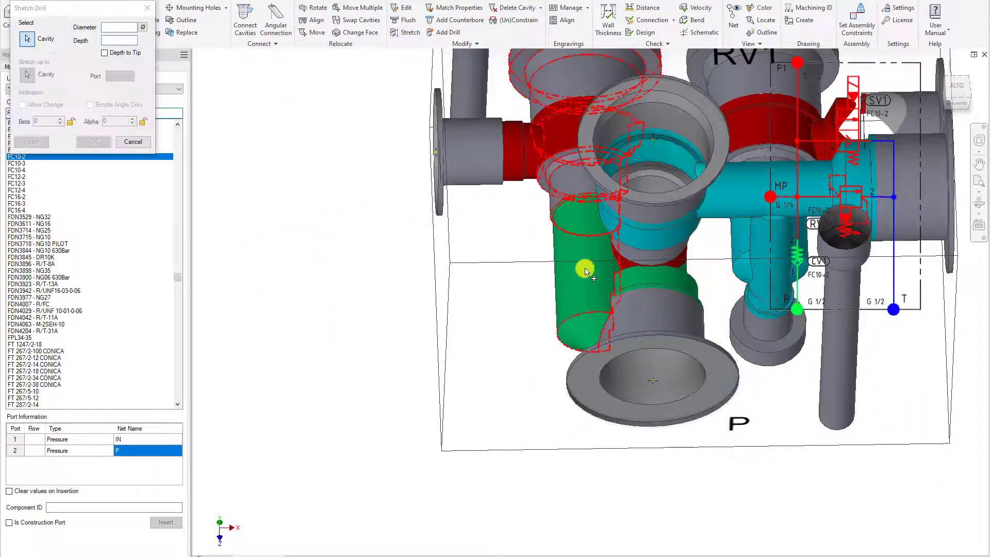
{"action": "left_click", "coordinate": [585, 269]}
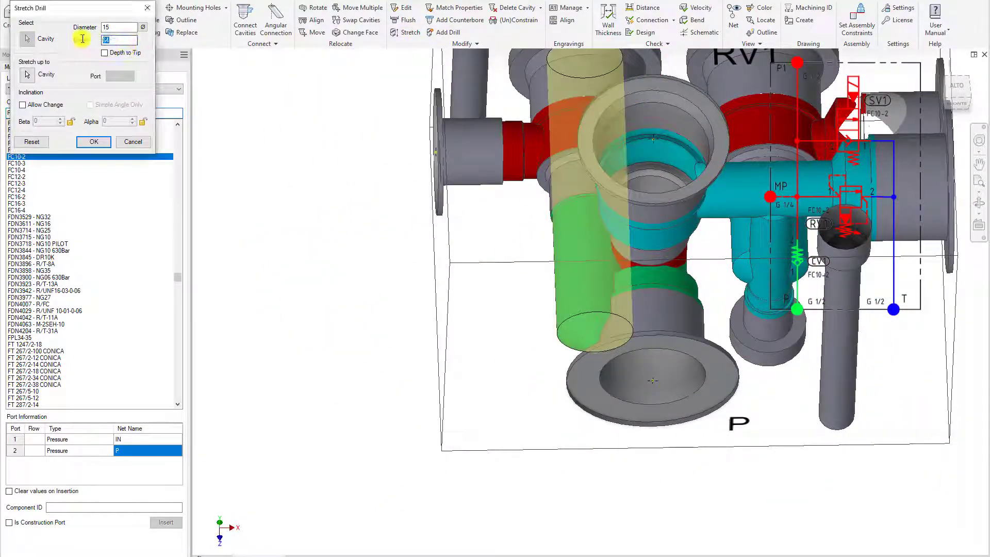
{"action": "key", "text": "Return"}
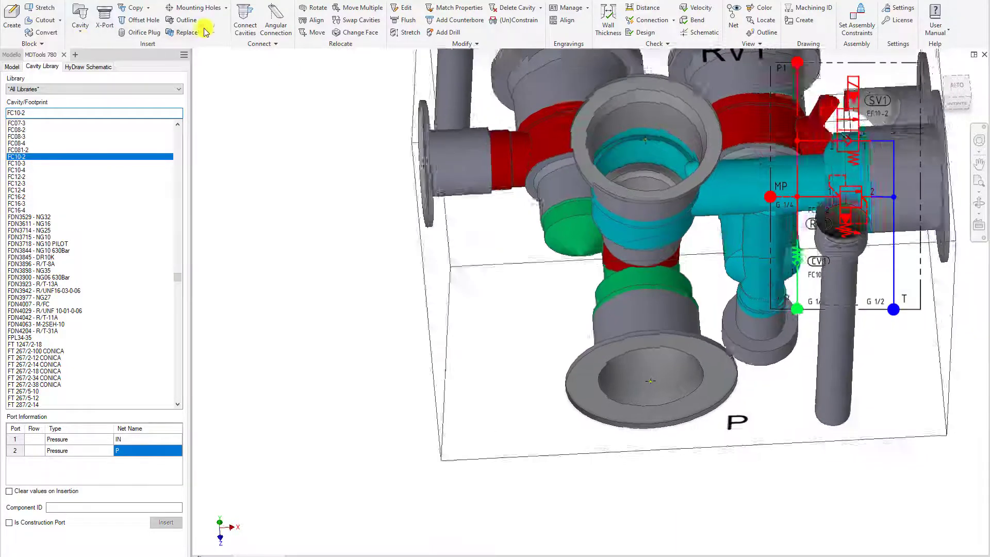
{"action": "left_click", "coordinate": [316, 21]}
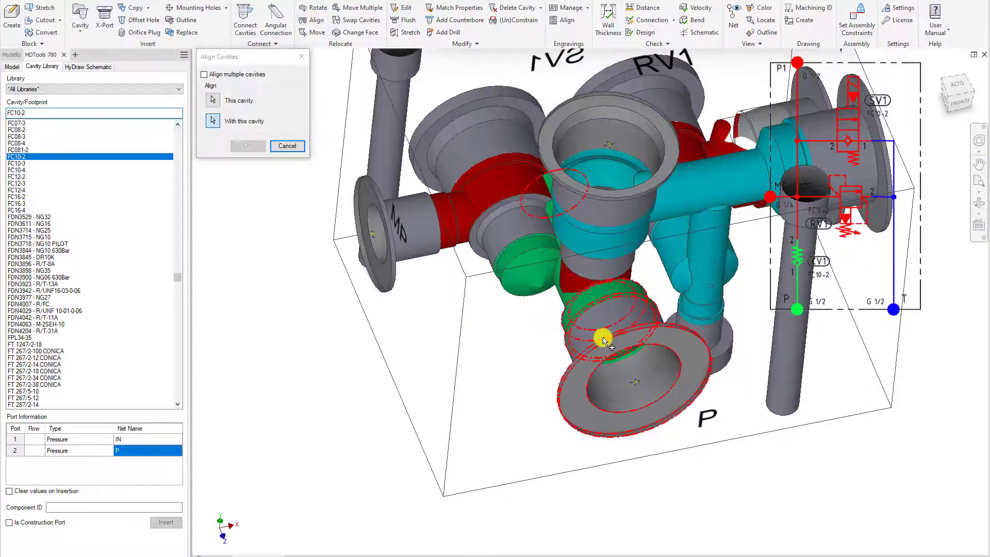
{"action": "left_click", "coordinate": [248, 145]}
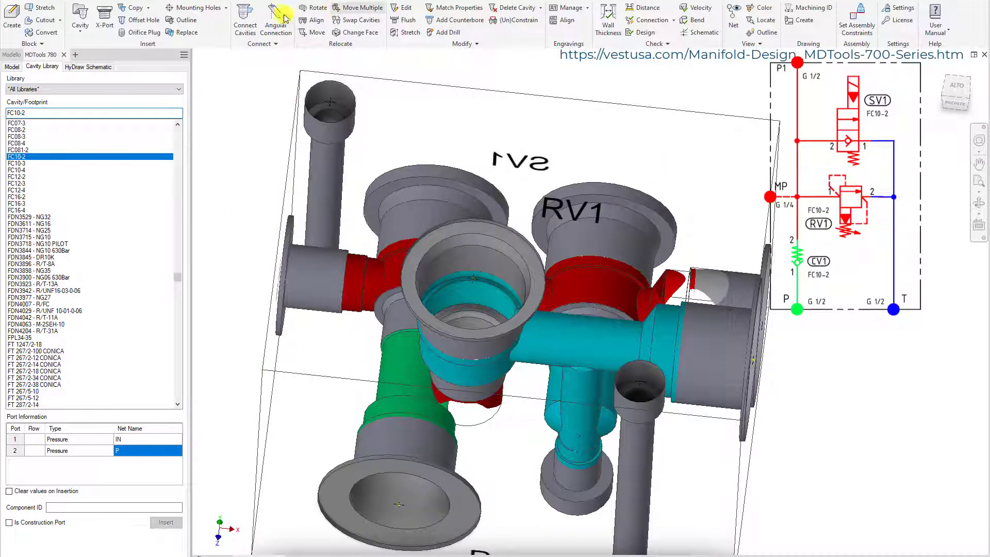
Step: Connect the RV1 cavity to port 2 of the CV1 cavity
{"action": "left_click", "coordinate": [244, 21]}
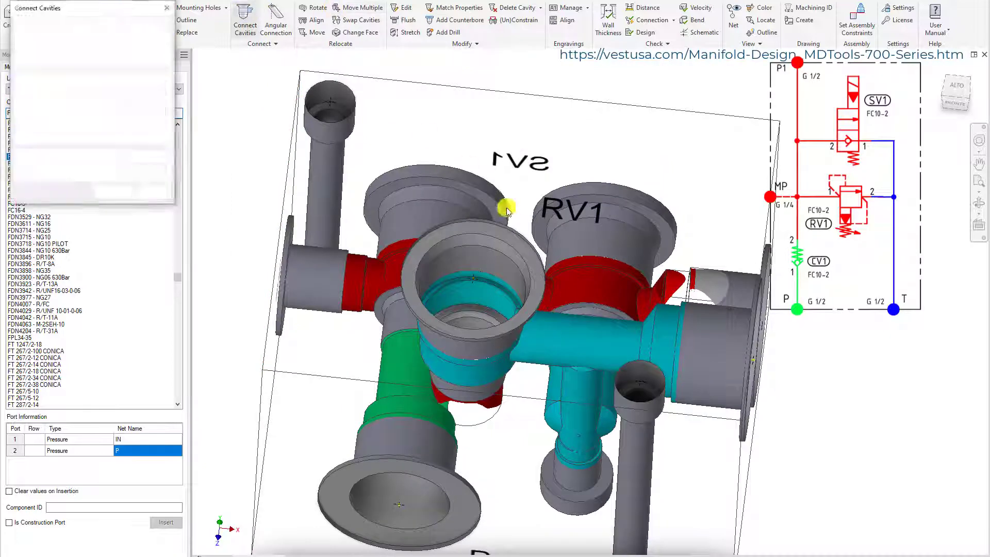
{"action": "left_click", "coordinate": [511, 234]}
{"action": "left_click", "coordinate": [92, 89]}
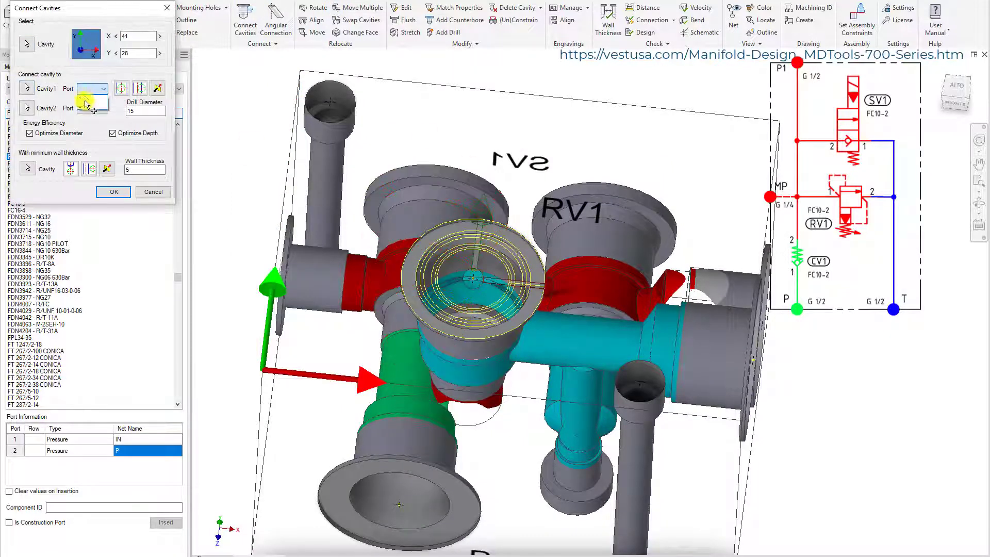
{"action": "left_click", "coordinate": [87, 106]}
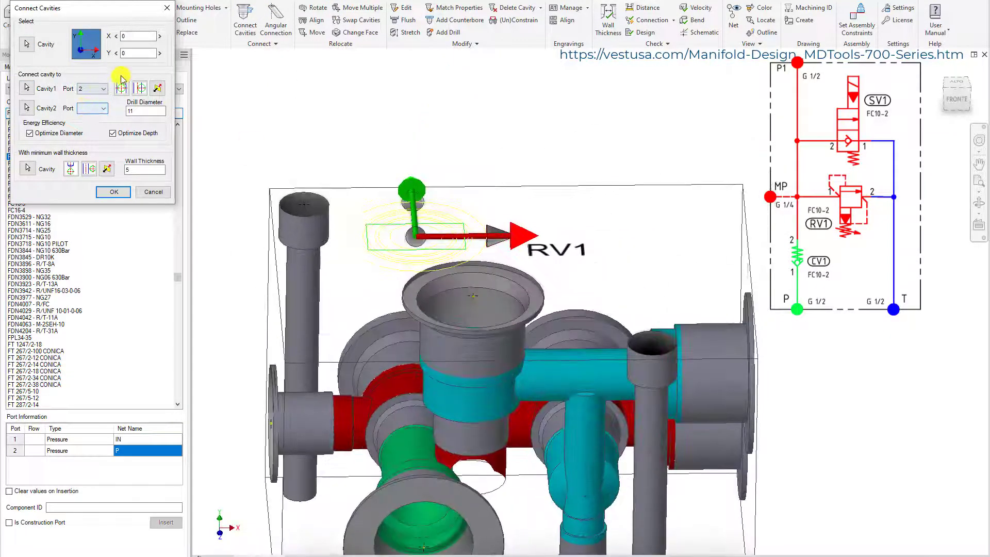
{"action": "left_click", "coordinate": [112, 192]}
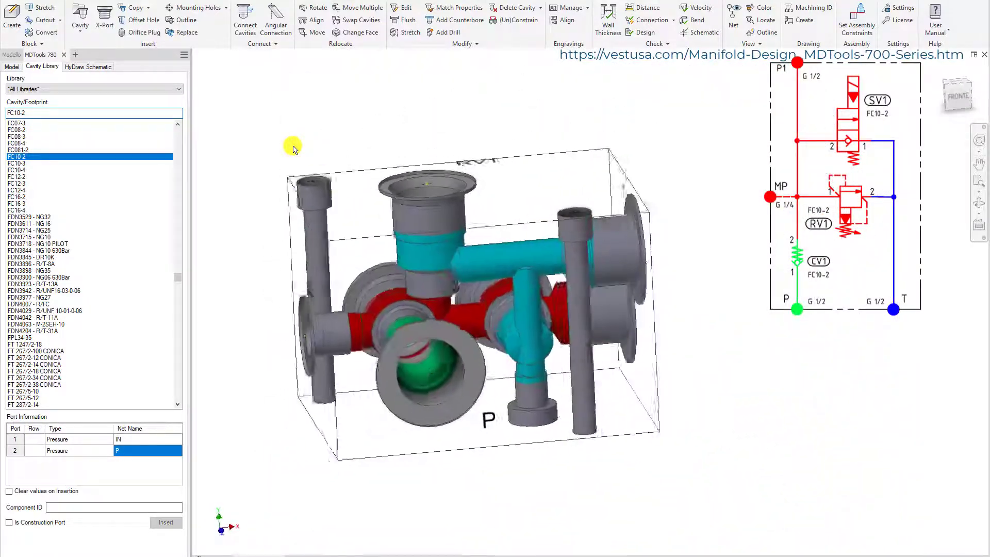
Step: Insert construction port PLUG2 on the P port face, connected to port 2 of the RV1 cavity with an 11 mm drill
{"action": "left_click", "coordinate": [105, 20]}
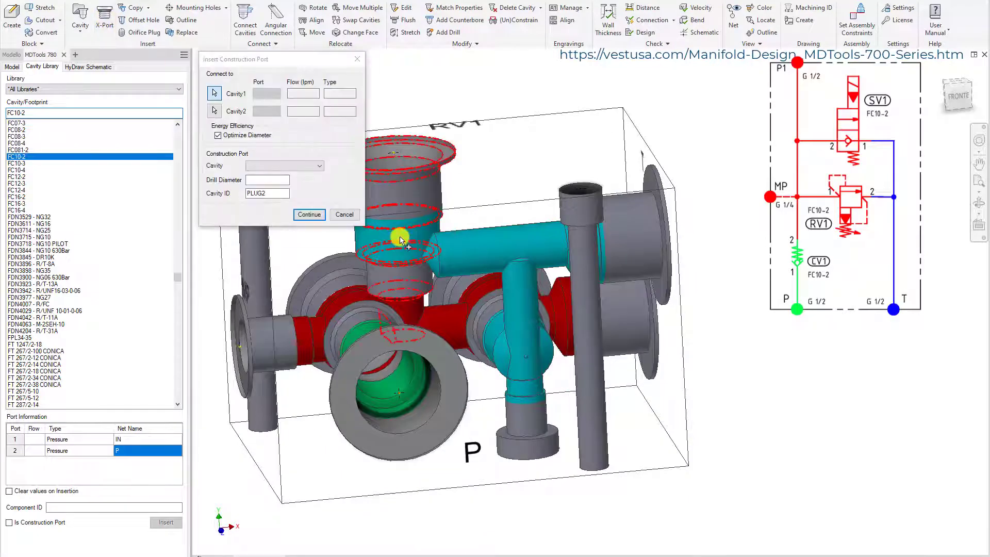
{"action": "left_click", "coordinate": [397, 232]}
{"action": "left_click", "coordinate": [274, 93]}
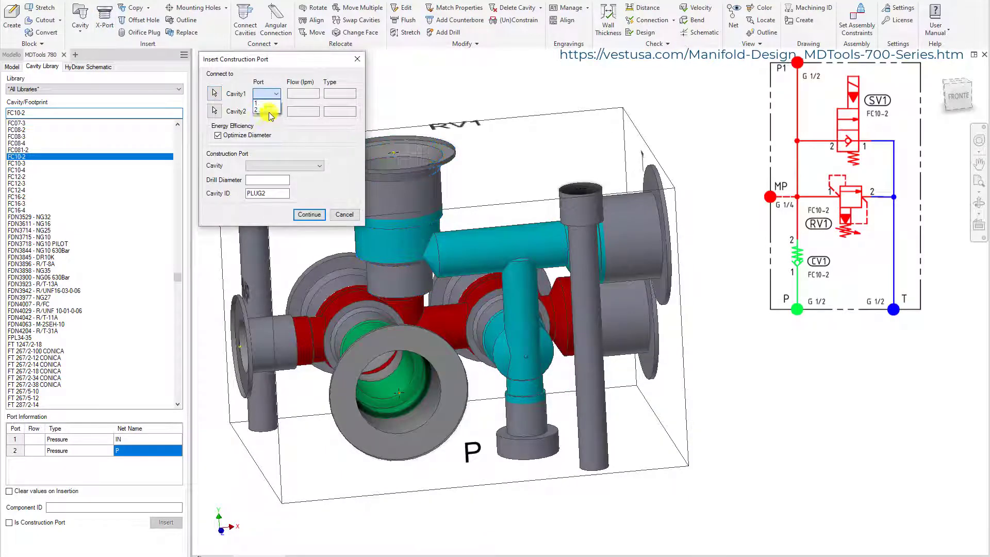
{"action": "left_click", "coordinate": [309, 215]}
{"action": "left_click", "coordinate": [484, 340]}
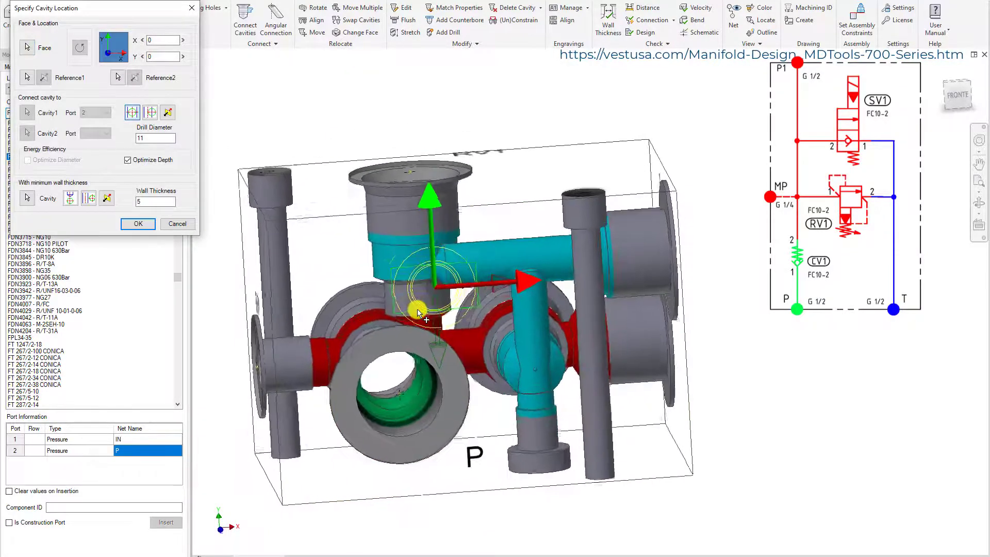
{"action": "left_click", "coordinate": [147, 225]}
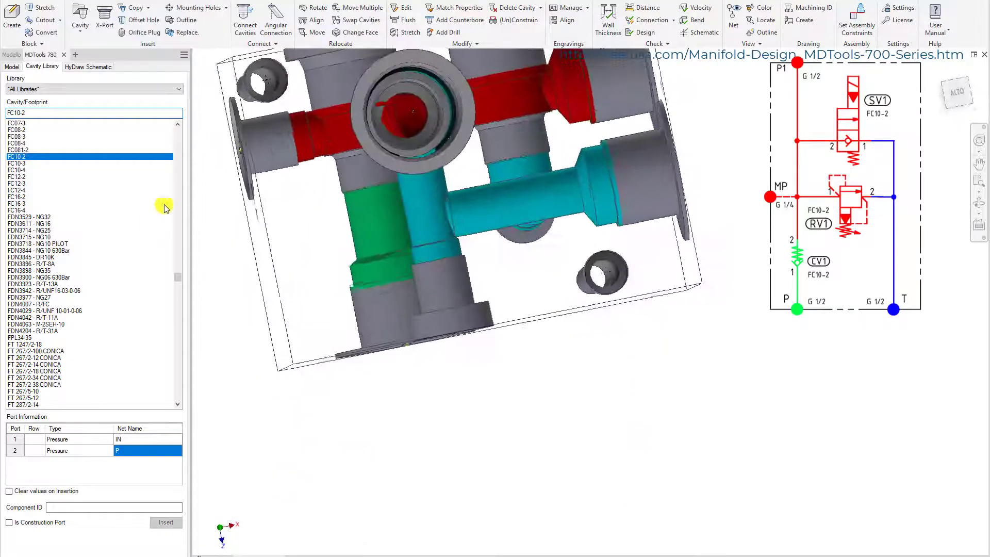
Step: Stretch the T port's drill to a depth of 60
{"action": "left_click", "coordinate": [479, 220]}
{"action": "double_click", "coordinate": [130, 39]}
{"action": "type", "text": "60"}
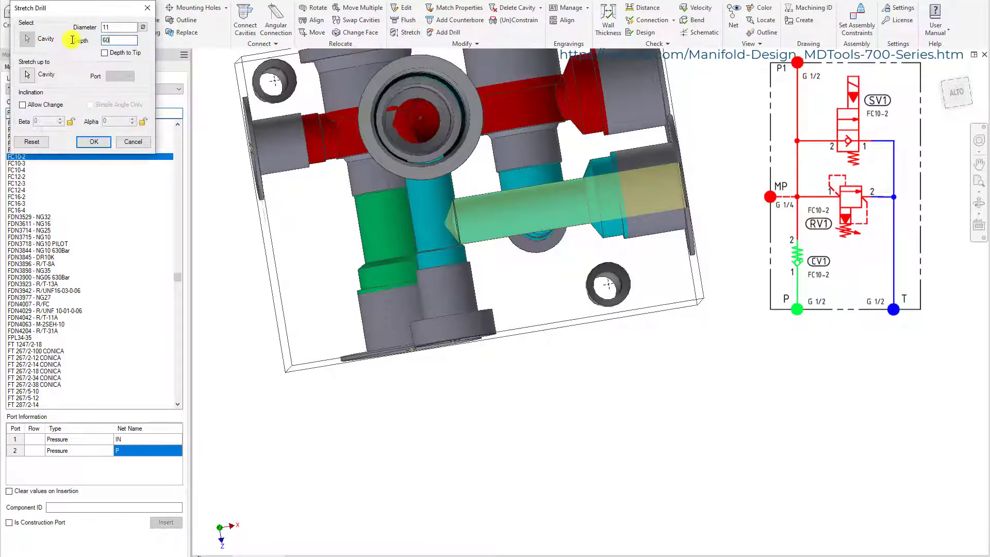
{"action": "key", "text": "Return"}
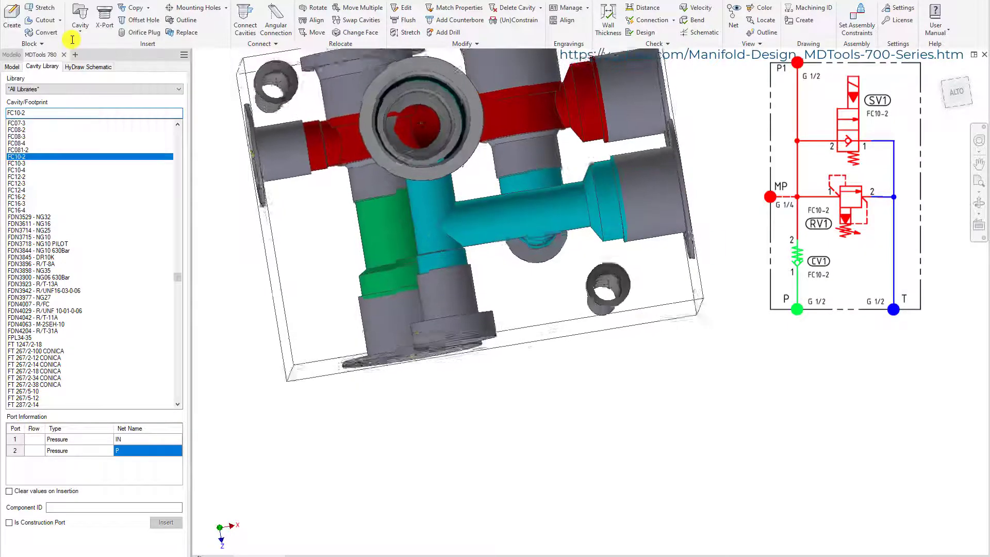
Step: Move the mounting hole nearest the P port face to X 83, Y 7
{"action": "left_click", "coordinate": [317, 32]}
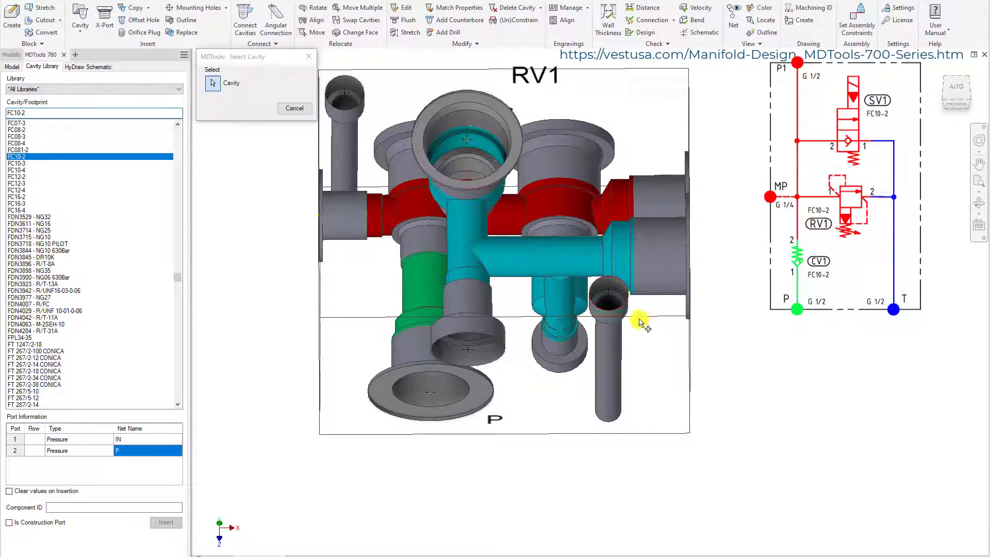
{"action": "left_click", "coordinate": [498, 227]}
{"action": "left_click_drag", "start_coordinate": [106, 91], "coordinate": [112, 93]}
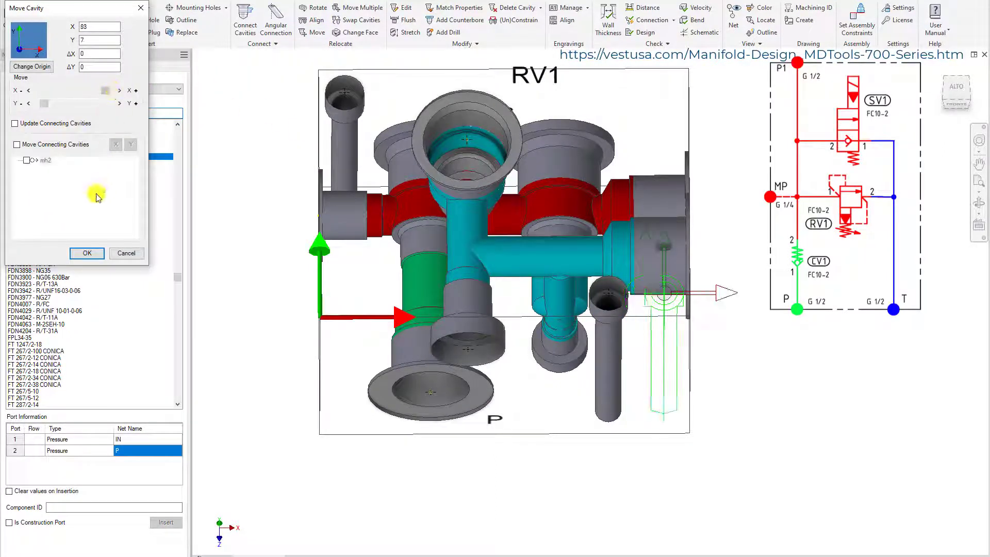
{"action": "left_click", "coordinate": [86, 253]}
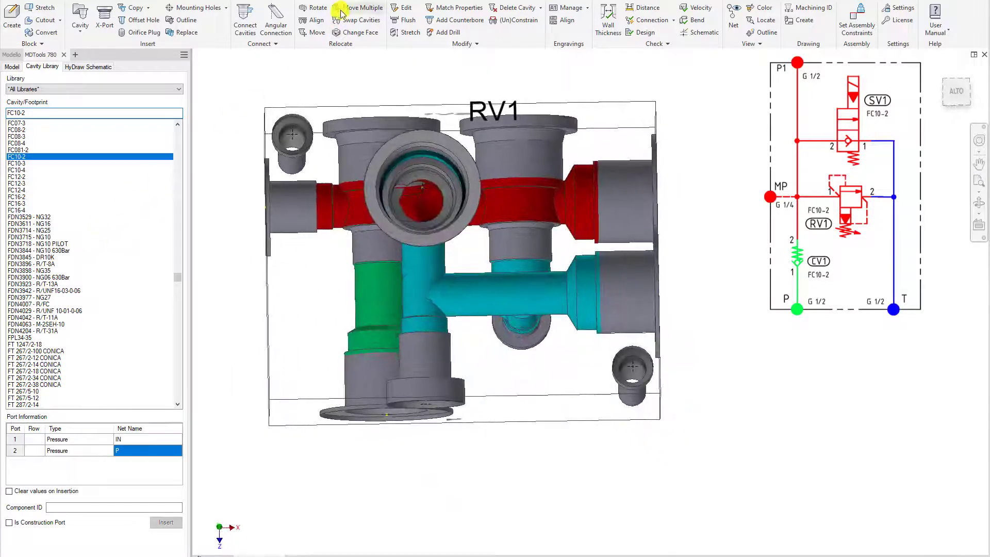
Step: Shift the RV1 cavity and its construction port together by 5 in X, and set the T port's drill depth to 55
{"action": "left_click", "coordinate": [428, 273]}
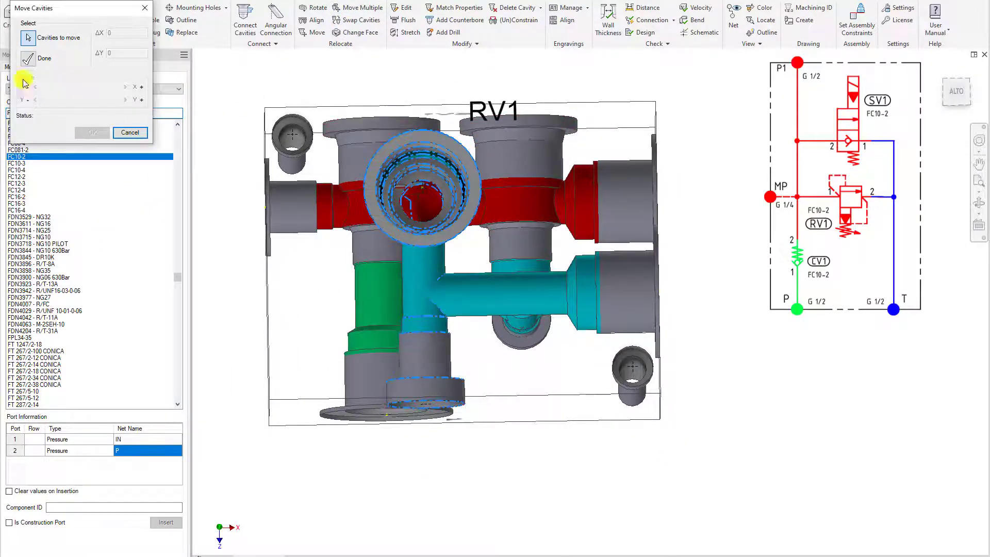
{"action": "left_click", "coordinate": [28, 59]}
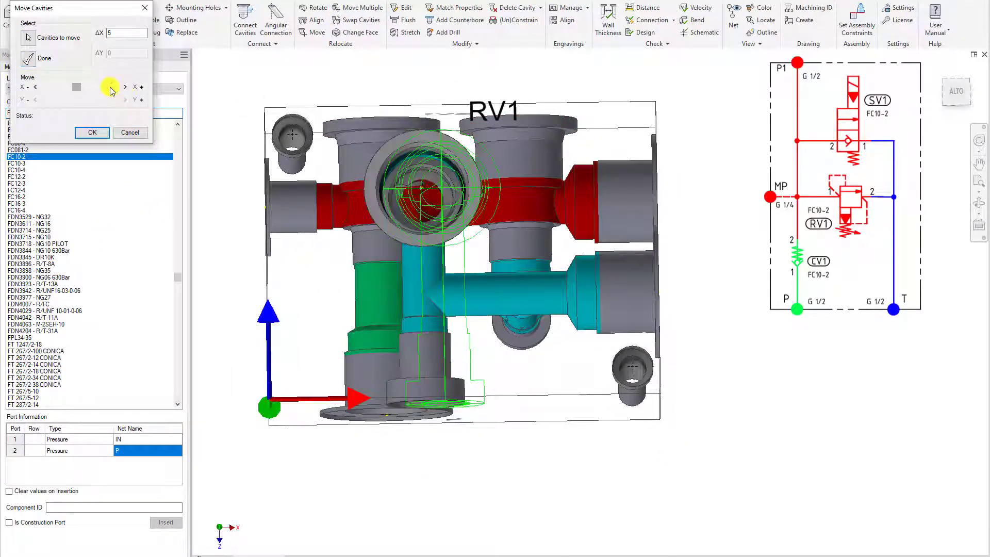
{"action": "left_click", "coordinate": [92, 133]}
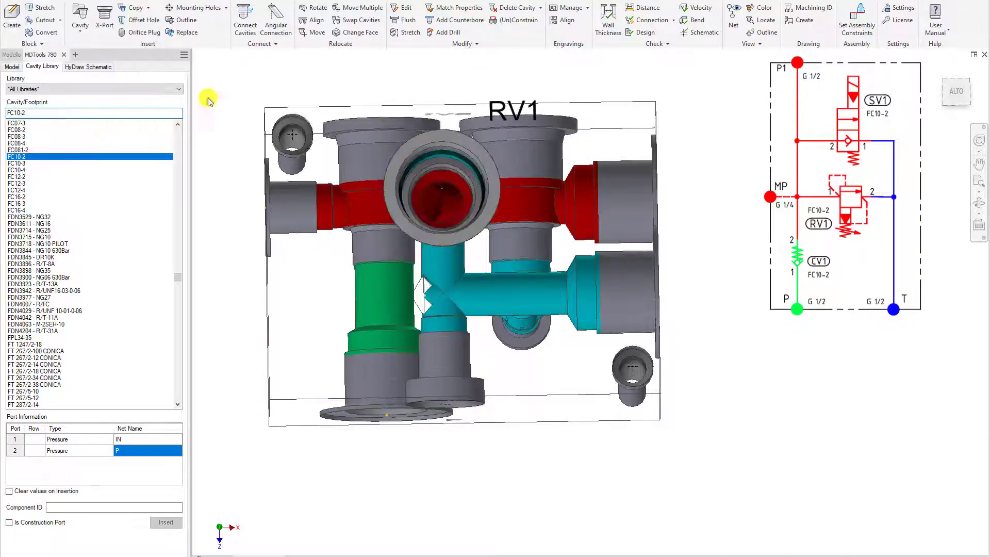
{"action": "left_click", "coordinate": [404, 32]}
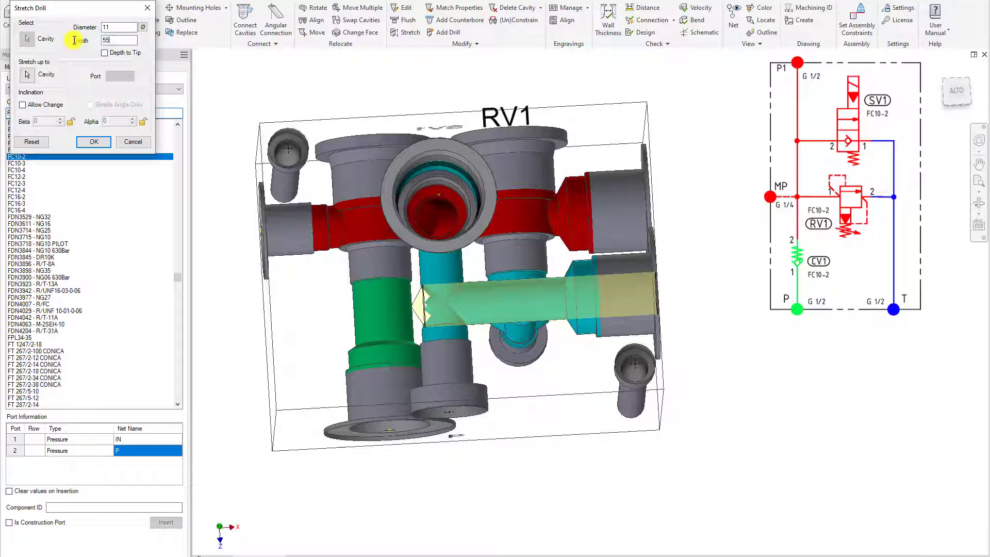
{"action": "key", "text": "Return"}
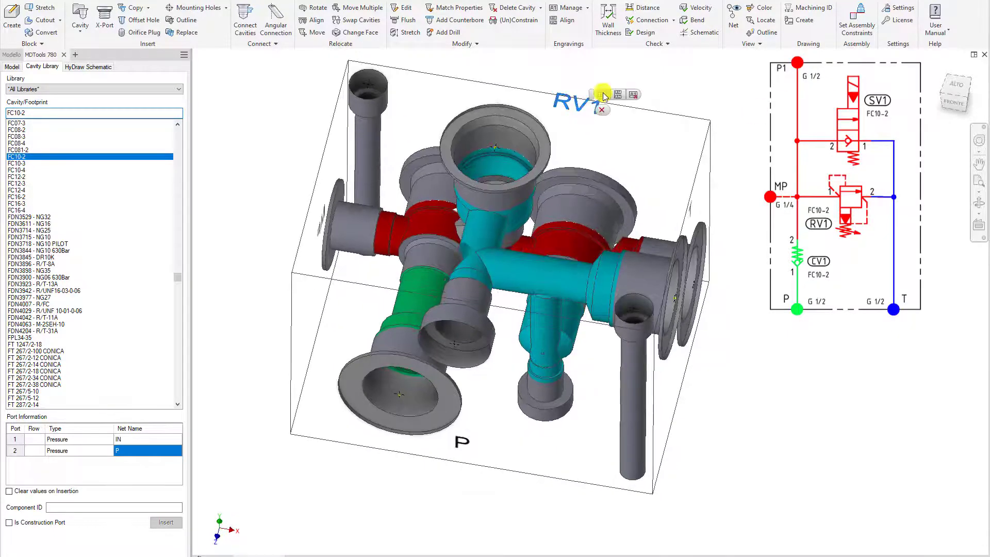
Step: Relocate the RV1 engraving on the top face to X 21, Y 66
{"action": "left_click", "coordinate": [603, 96]}
{"action": "left_click", "coordinate": [29, 94]}
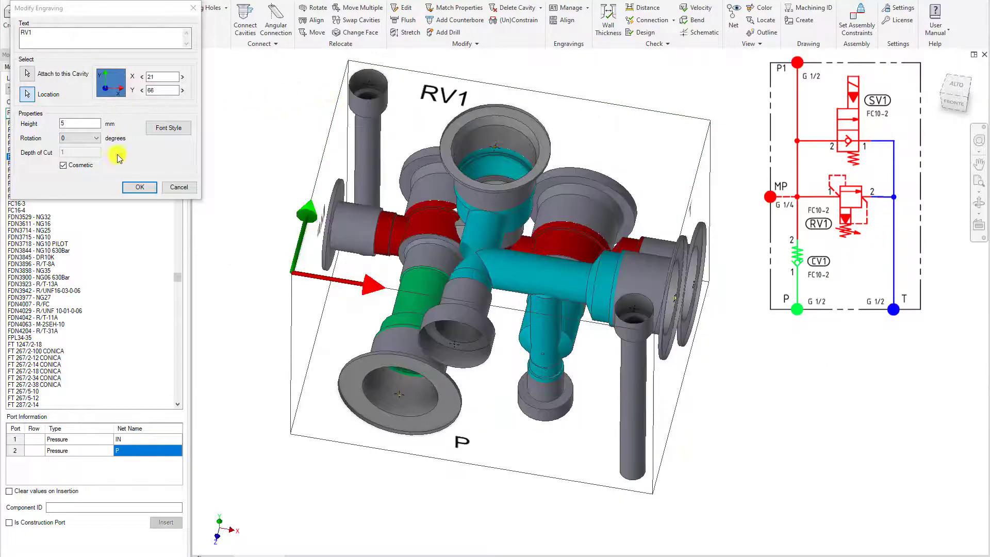
{"action": "left_click", "coordinate": [139, 189]}
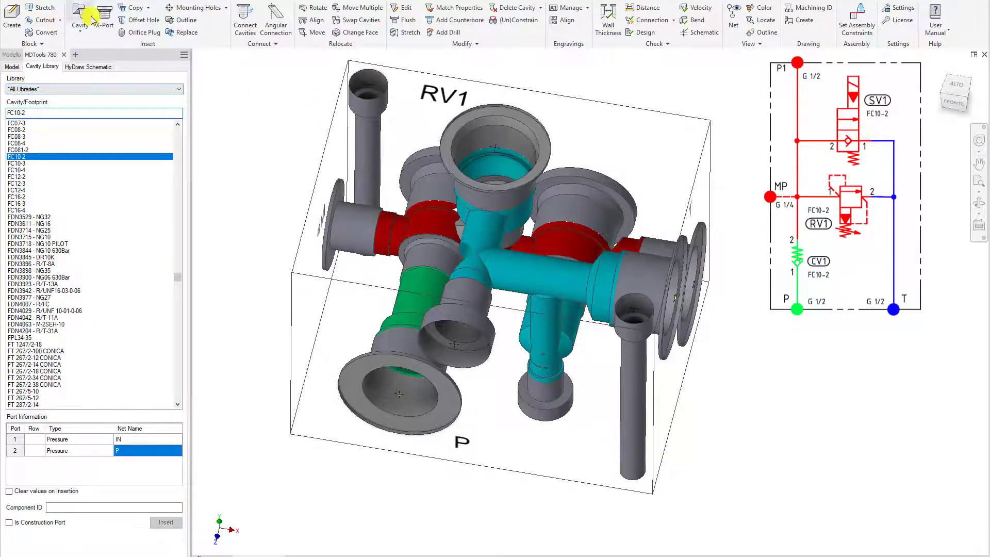
Step: Engrave the P1 label for the P1 port, placing it below the ports on that port's face
{"action": "left_click", "coordinate": [568, 10]}
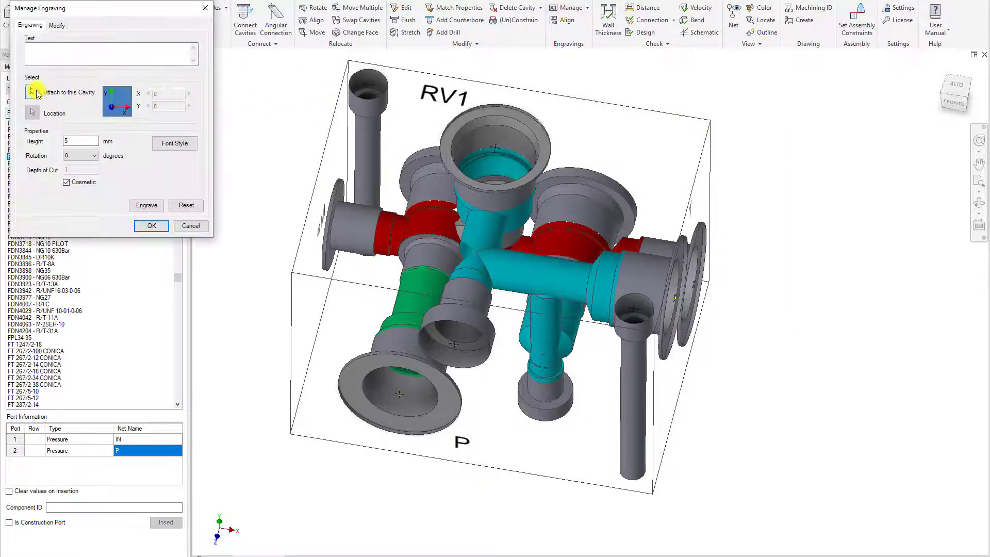
{"action": "left_click", "coordinate": [36, 92]}
{"action": "left_click", "coordinate": [743, 298]}
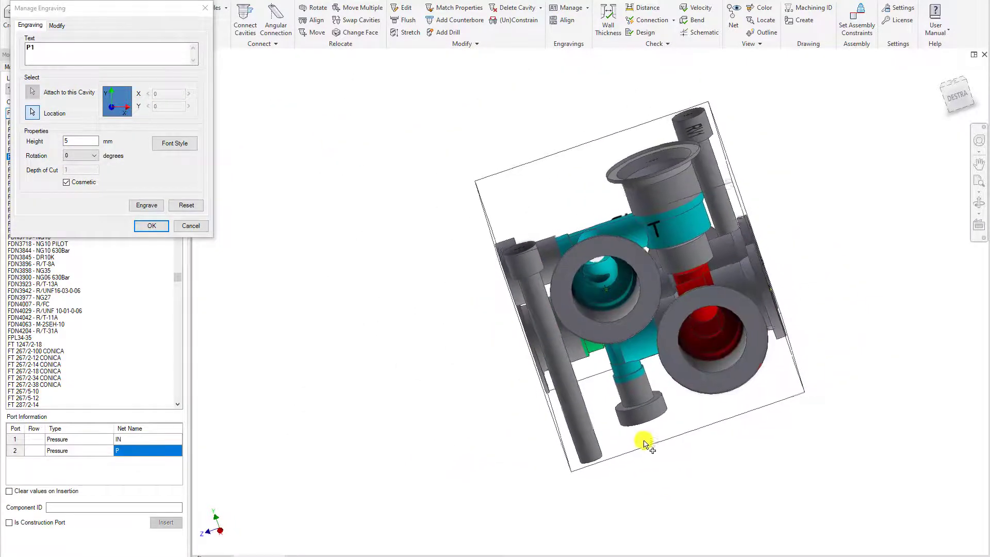
{"action": "left_click", "coordinate": [644, 443]}
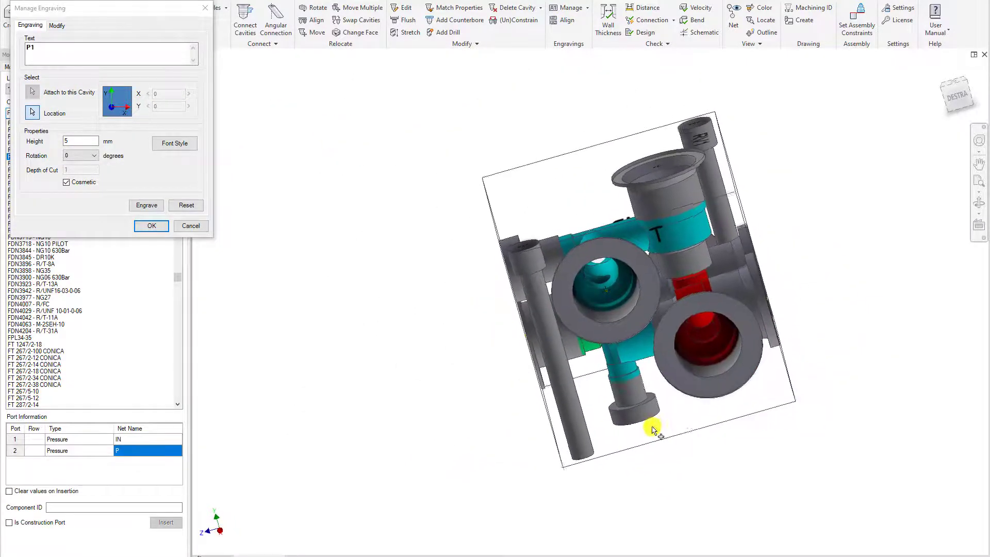
{"action": "left_click", "coordinate": [147, 205]}
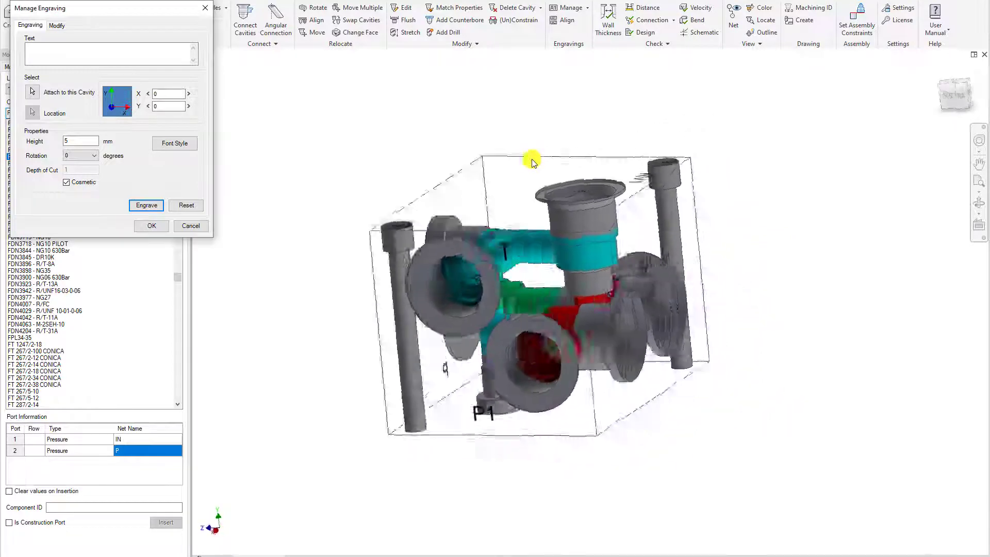
Step: Engrave the CV1 label for the check valve cavity at X 22, Y 27 on its face
{"action": "left_click", "coordinate": [33, 94]}
{"action": "left_click", "coordinate": [654, 335]}
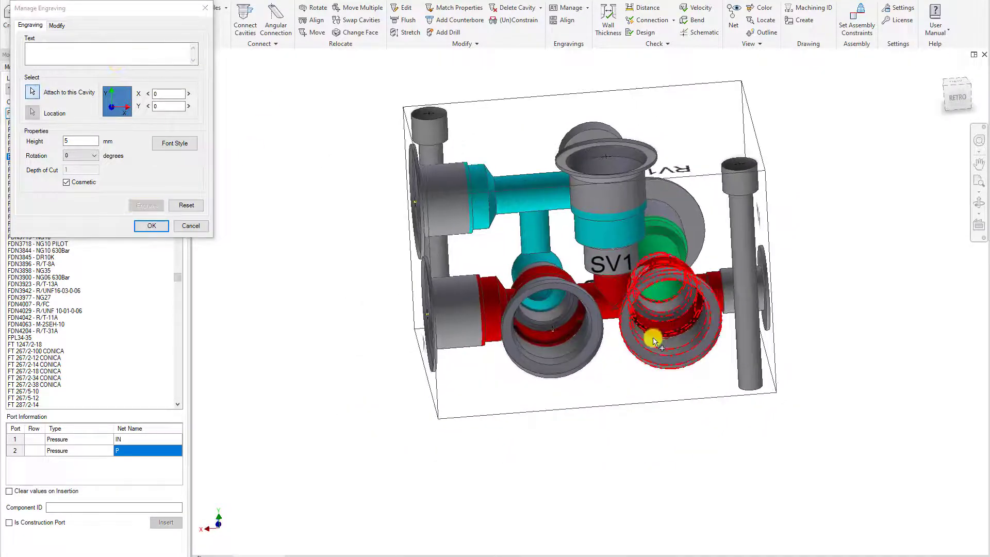
{"action": "left_click", "coordinate": [696, 265]}
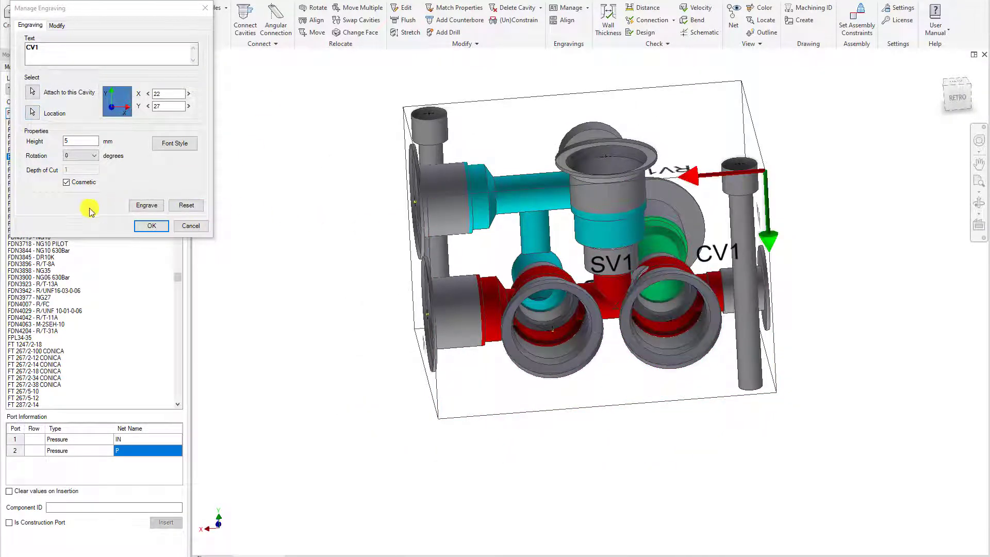
{"action": "left_click", "coordinate": [147, 207]}
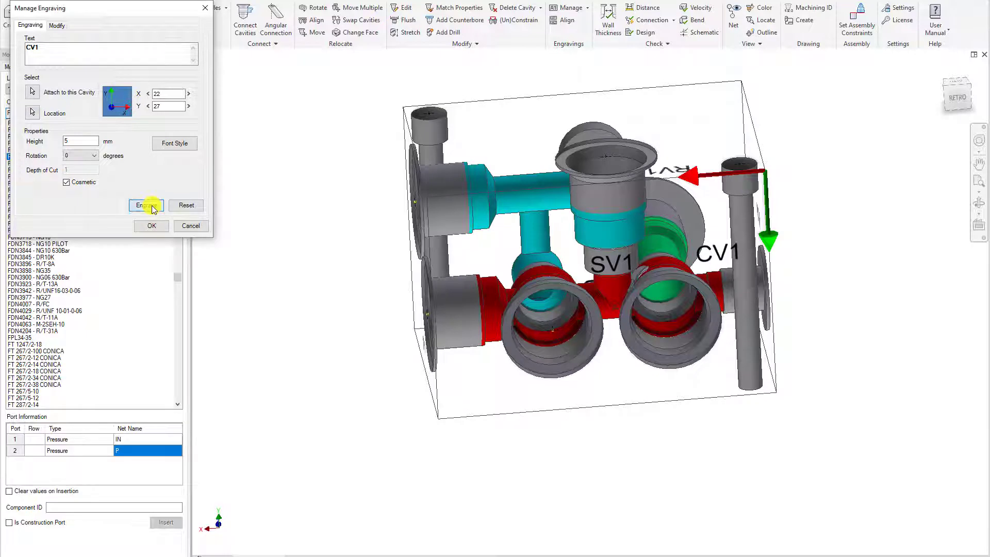
Step: Relocate the SV1 engraving to the outer side of its cavity, away from CV1, and finish the engraving work
{"action": "left_click", "coordinate": [608, 265]}
{"action": "left_click", "coordinate": [627, 253]}
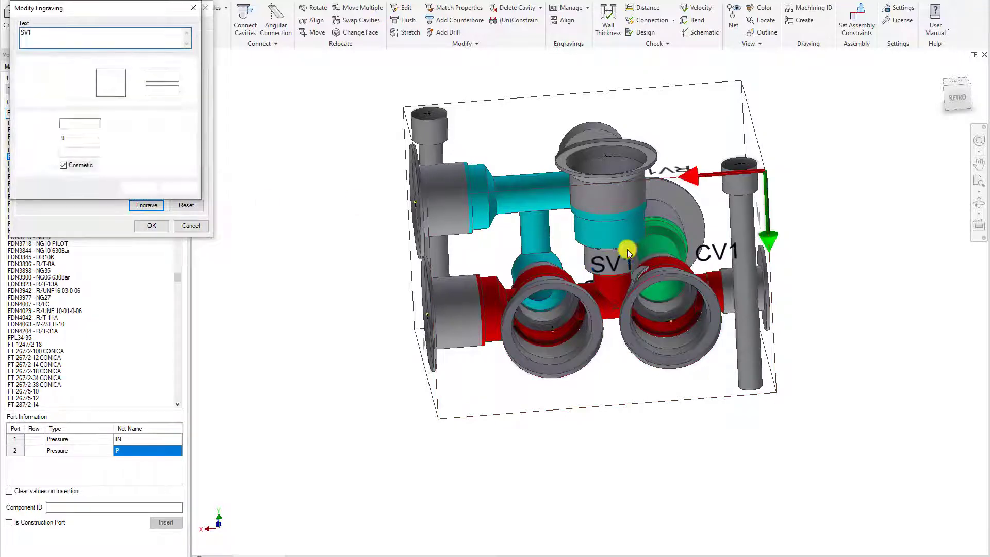
{"action": "left_click", "coordinate": [27, 94]}
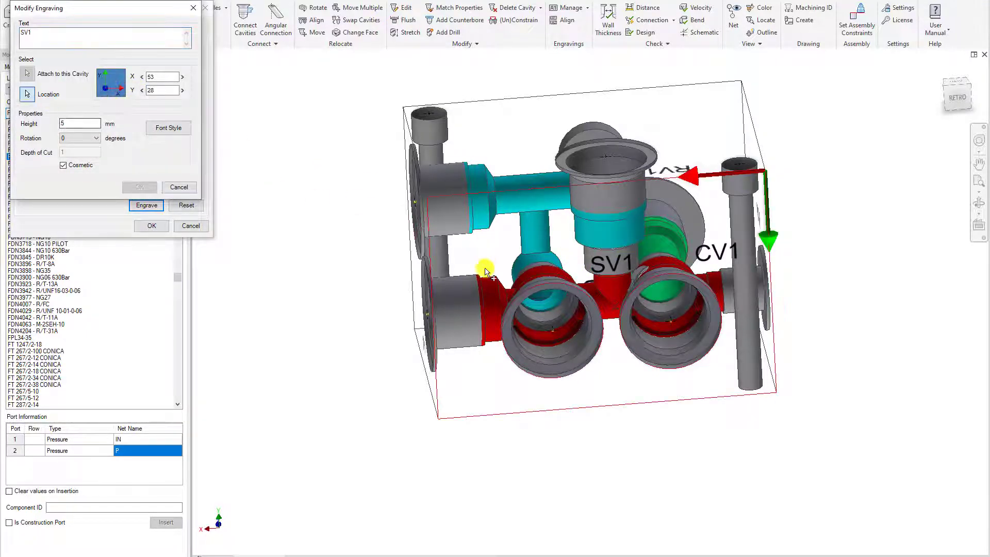
{"action": "left_click", "coordinate": [468, 281]}
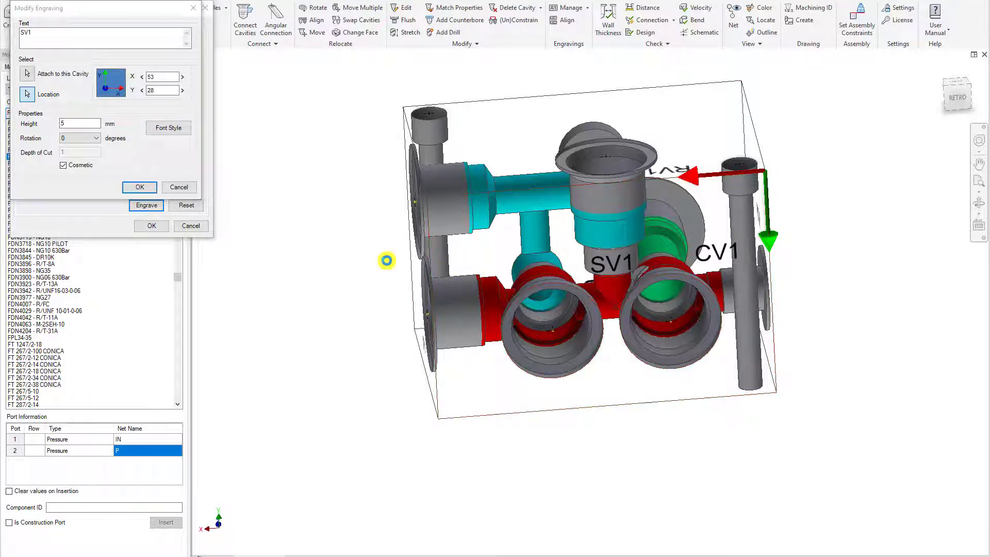
{"action": "left_click", "coordinate": [140, 190]}
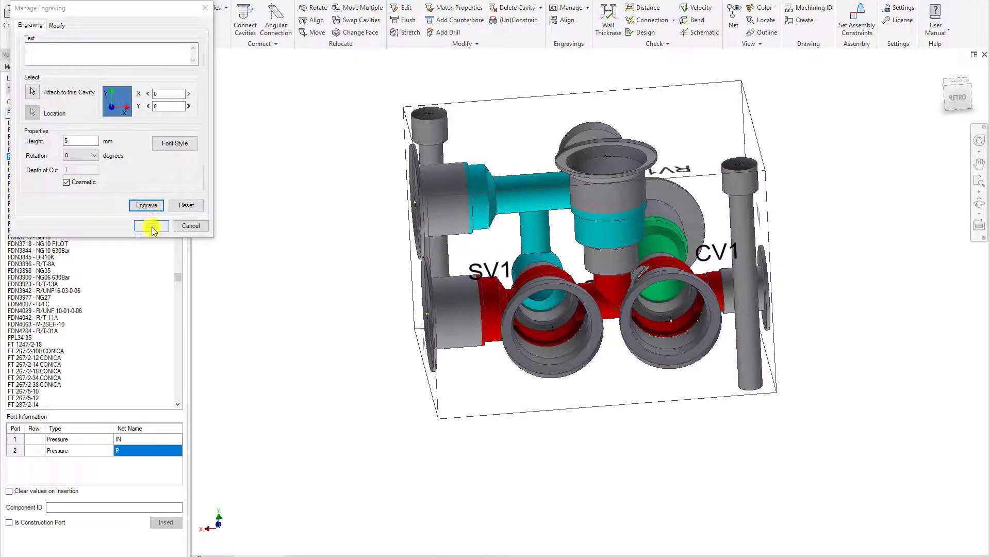
{"action": "left_click", "coordinate": [152, 228]}
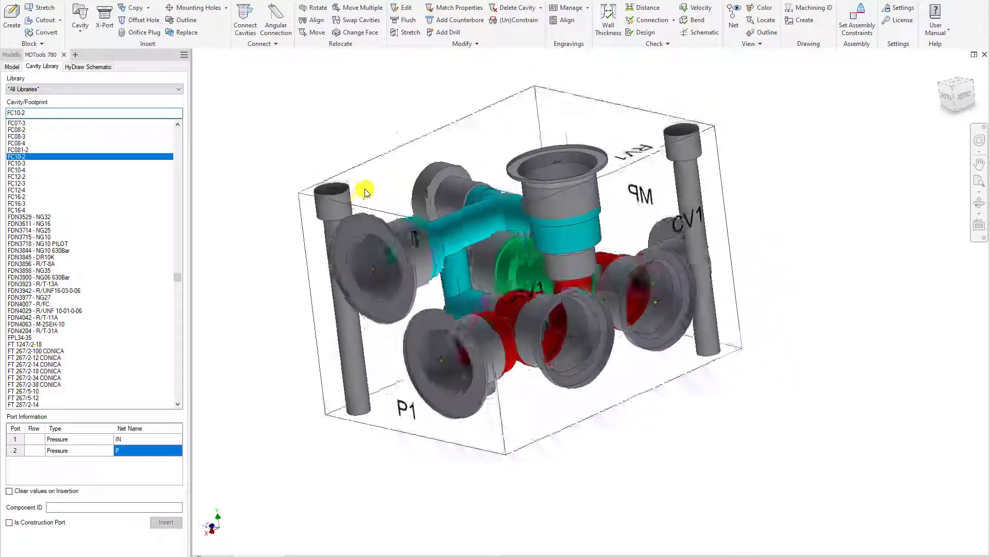
Step: Move the RV1 cavity and its construction port together by 3 in X
{"action": "left_click", "coordinate": [356, 9]}
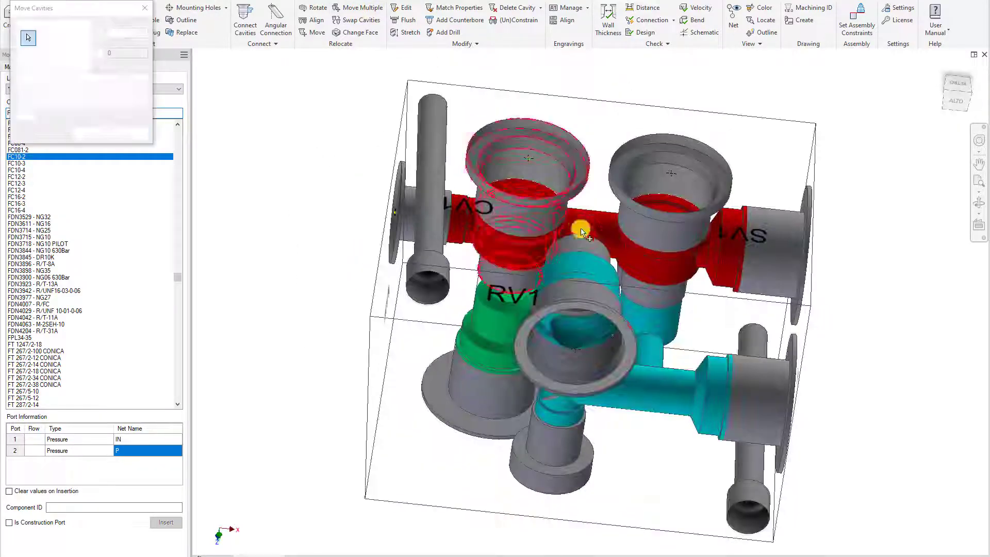
{"action": "left_click", "coordinate": [587, 268]}
{"action": "left_click", "coordinate": [32, 60]}
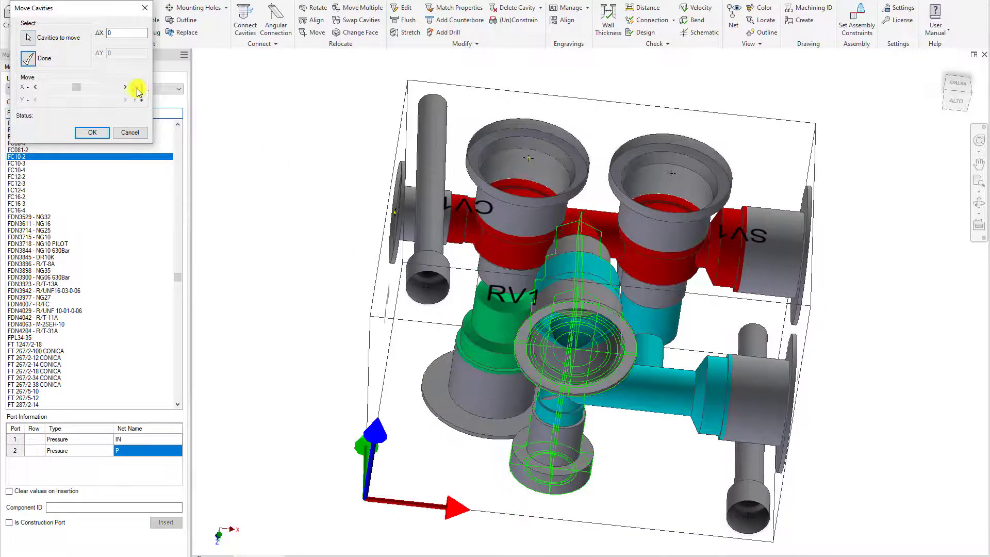
{"action": "left_click", "coordinate": [129, 87]}
{"action": "left_click", "coordinate": [129, 88]}
{"action": "left_click", "coordinate": [129, 88]}
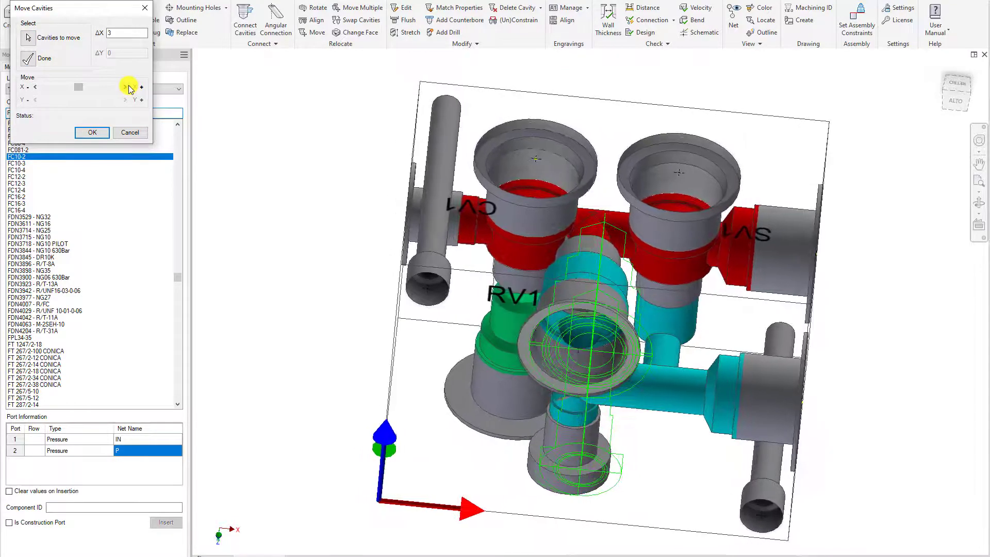
{"action": "left_click", "coordinate": [105, 133]}
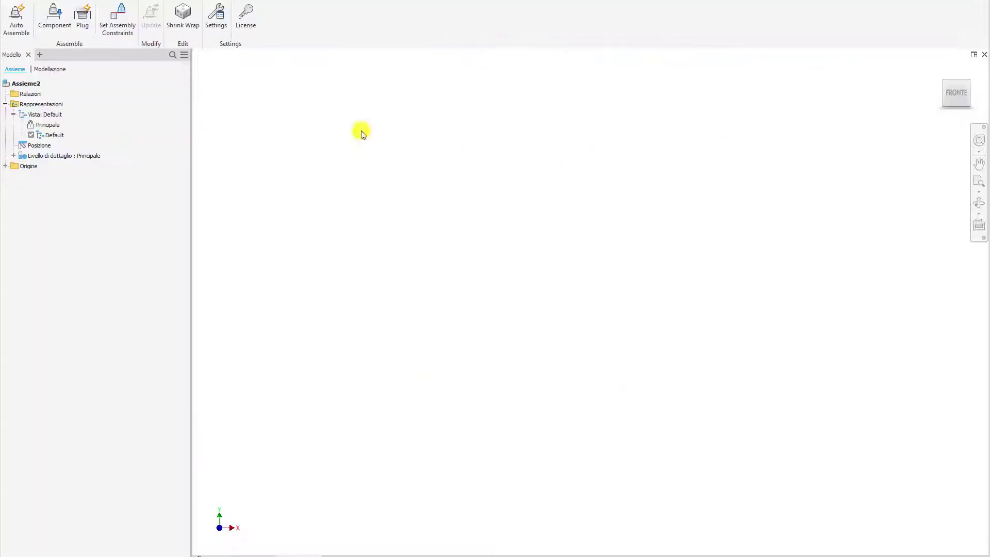
Step: Add plugs to the assembly, placing the Block_02 manifold part from the MDTools Videos folder when asked for one
{"action": "left_click", "coordinate": [82, 15]}
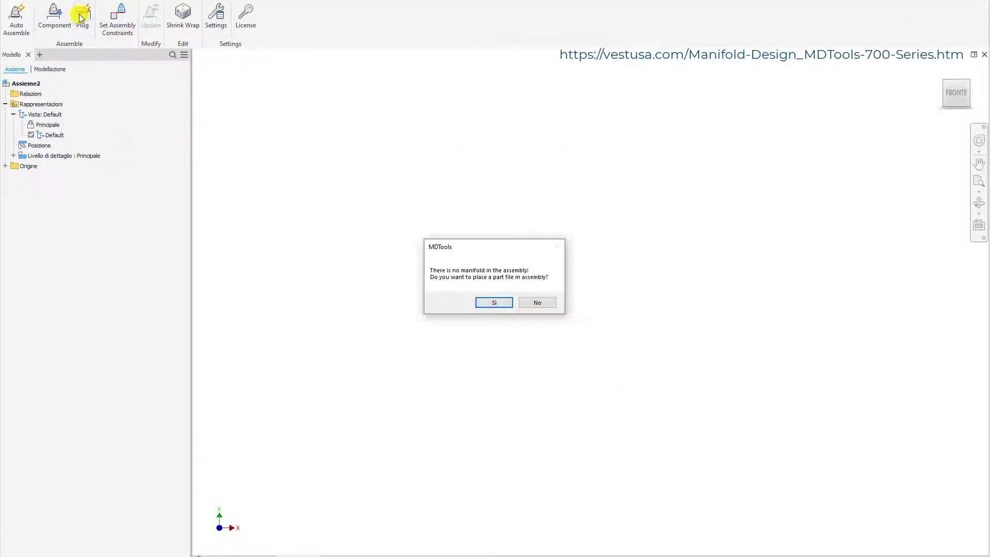
{"action": "left_click", "coordinate": [488, 303]}
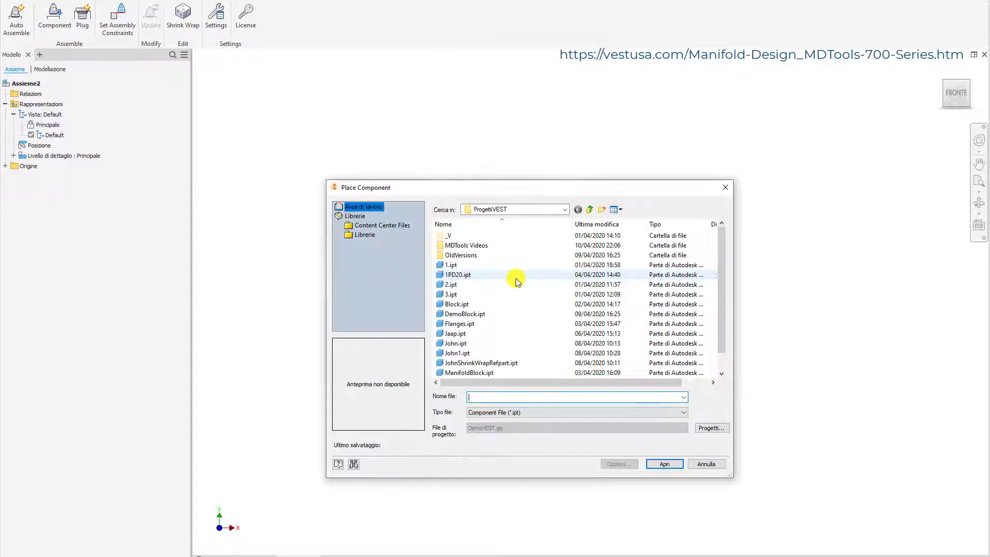
{"action": "double_click", "coordinate": [473, 249]}
{"action": "double_click", "coordinate": [467, 255]}
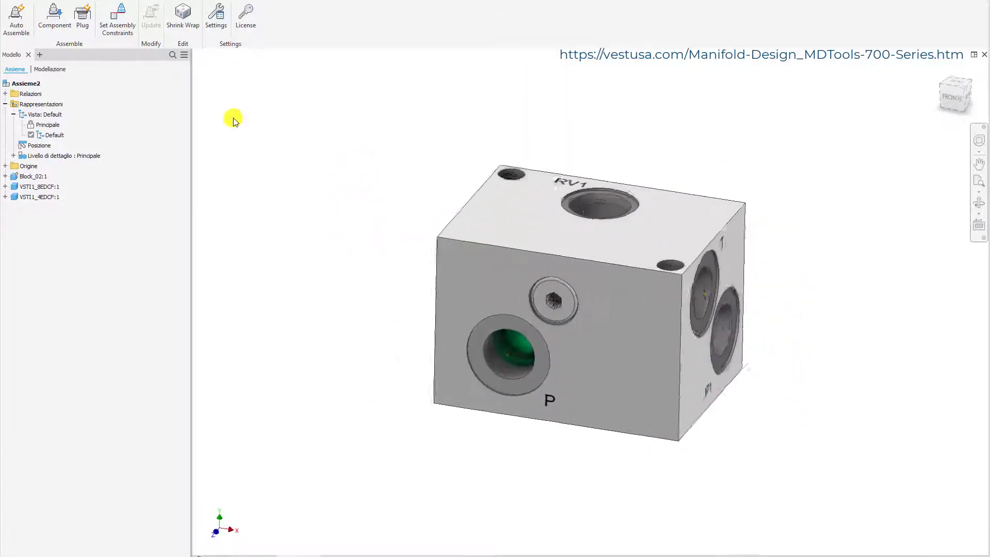
Step: Start assembling components and assign the CAD model DB10P-01-V.ipt to the RV1 cavity, finding it by searching for DB10P
{"action": "left_click", "coordinate": [61, 24]}
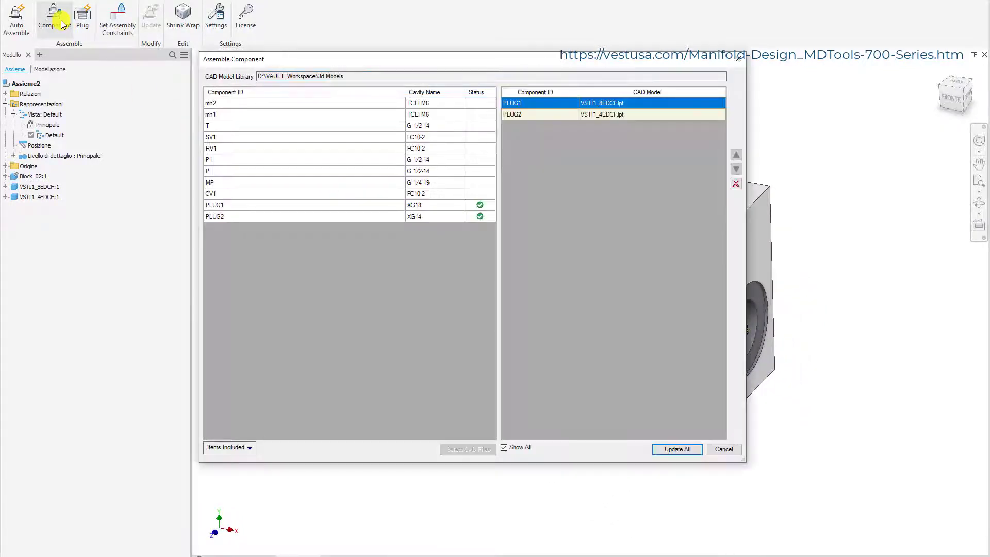
{"action": "left_click", "coordinate": [323, 148]}
{"action": "left_click", "coordinate": [471, 450]}
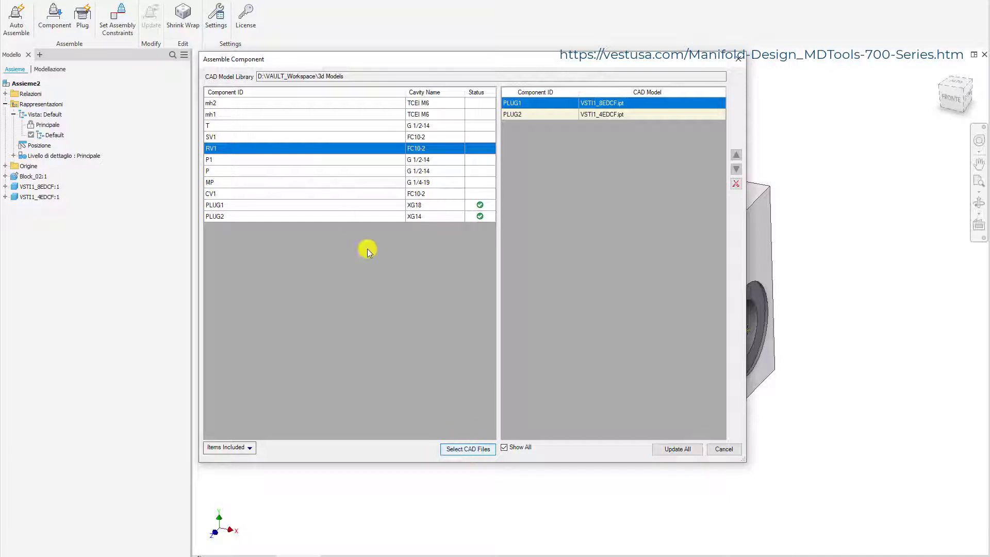
{"action": "left_click", "coordinate": [250, 90]}
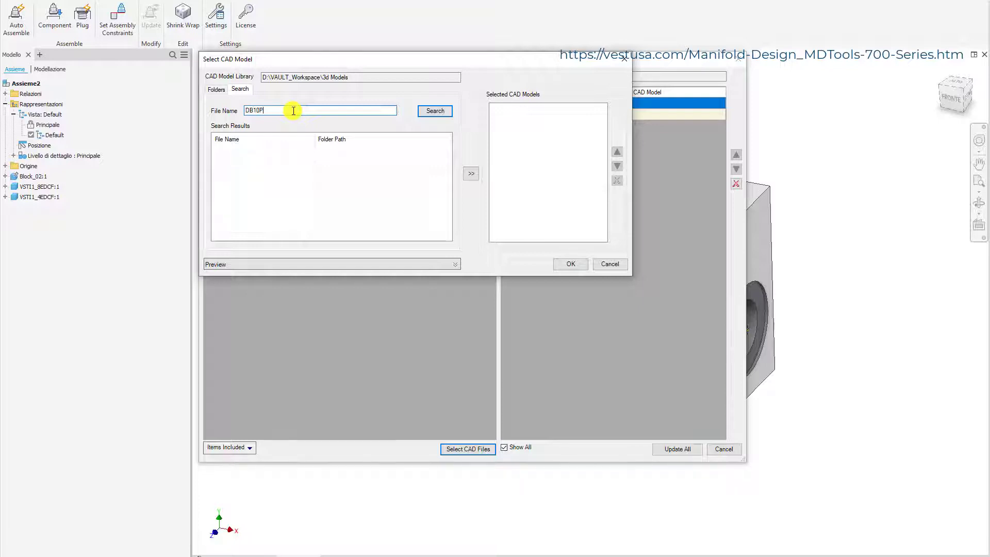
{"action": "left_click", "coordinate": [440, 109]}
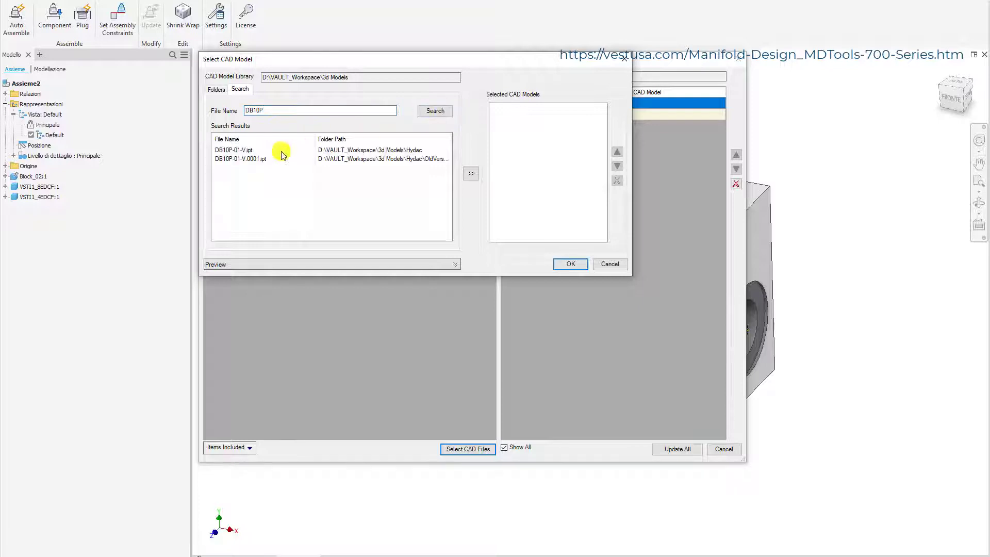
{"action": "left_click", "coordinate": [242, 150]}
{"action": "left_click", "coordinate": [470, 174]}
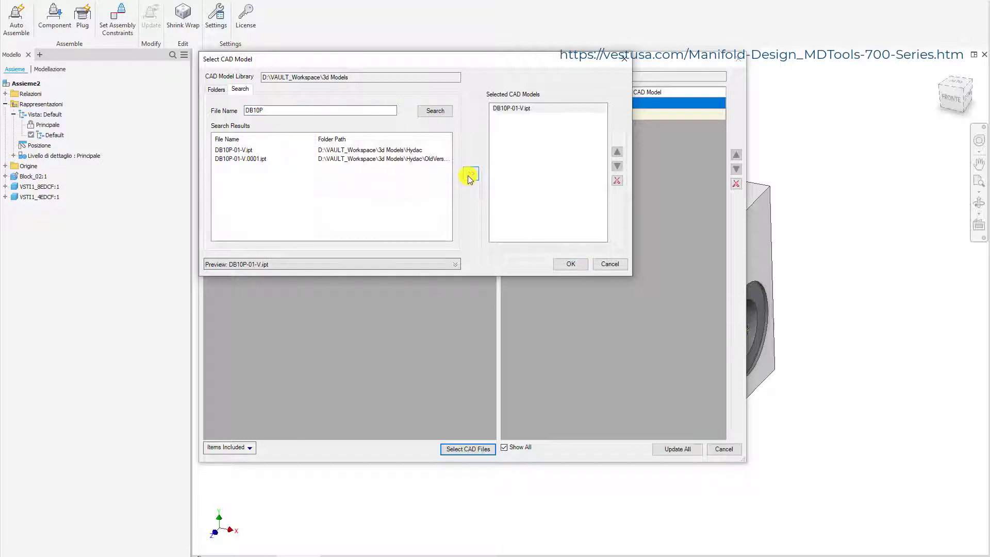
{"action": "left_click", "coordinate": [572, 265]}
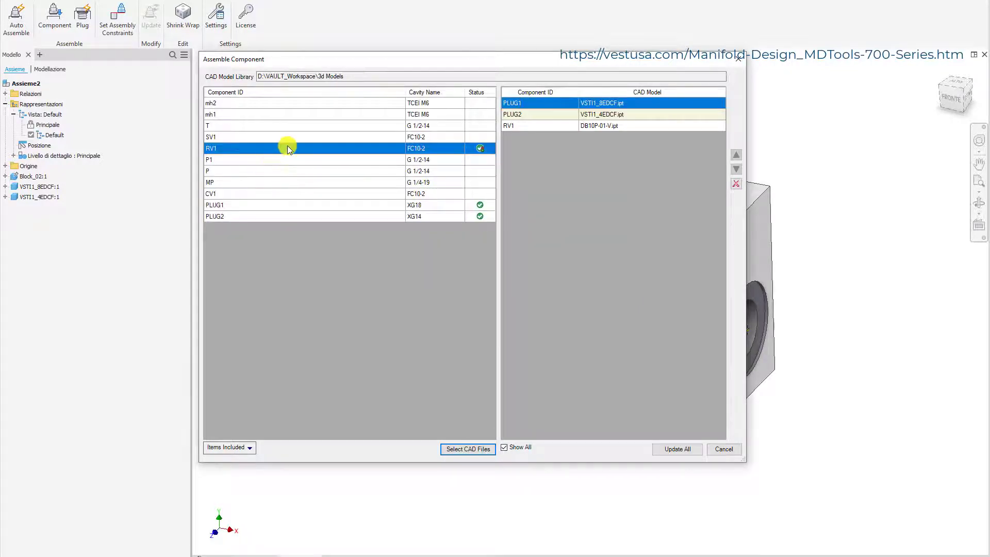
Step: Search the model library for MINIM and assign MINIMESS M_16x2_EMA3_1_4.ipt to the MP port
{"action": "left_click", "coordinate": [240, 182]}
{"action": "left_click", "coordinate": [467, 448]}
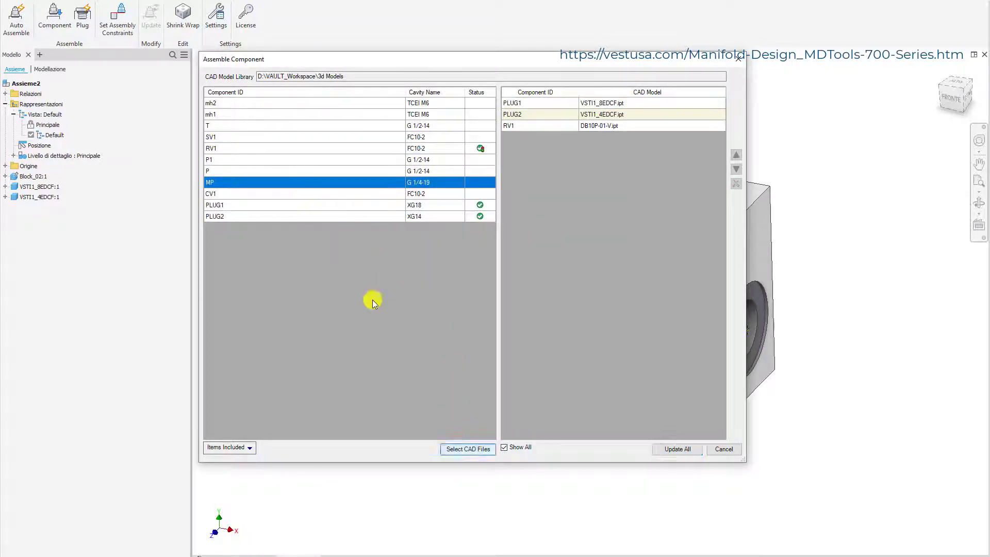
{"action": "left_click", "coordinate": [240, 88]}
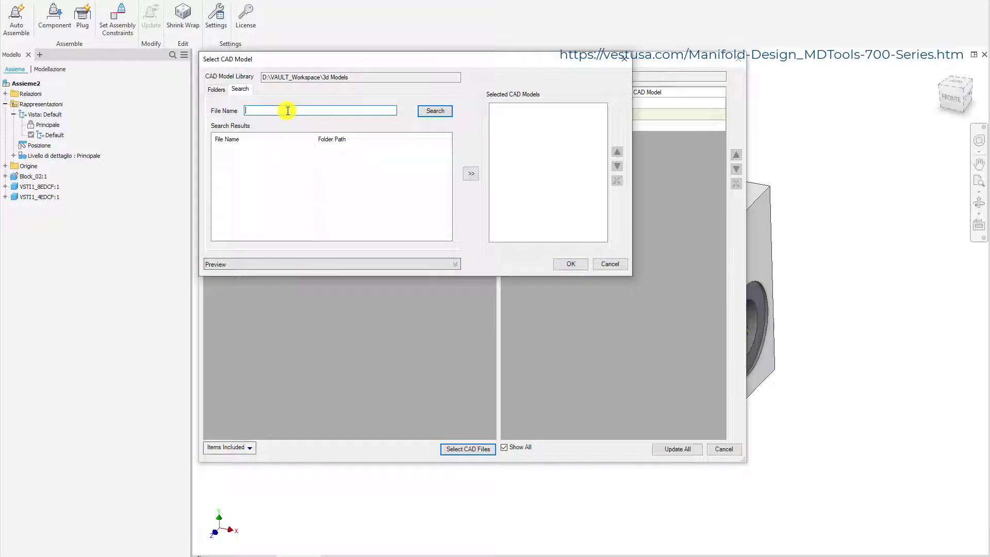
{"action": "left_click", "coordinate": [434, 113]}
{"action": "left_click", "coordinate": [248, 149]}
{"action": "left_click", "coordinate": [470, 173]}
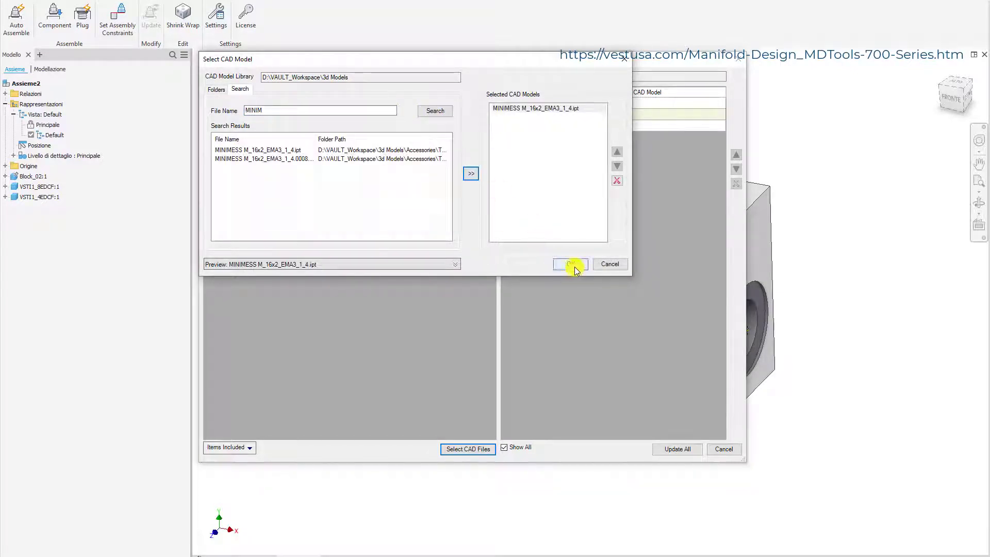
{"action": "left_click", "coordinate": [571, 263]}
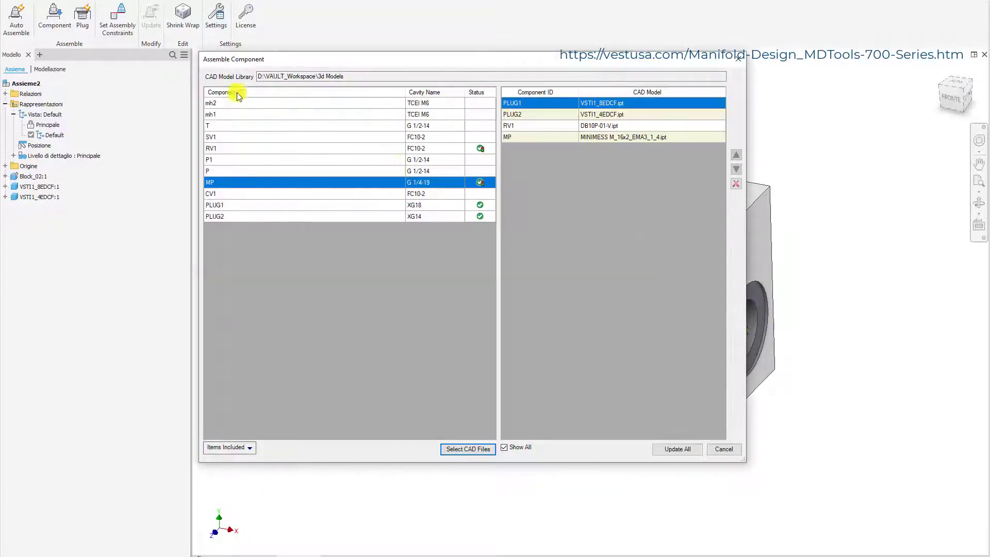
Step: Search for WS10 and add the valve model WS10Z01-C-N-0.ipt to the SV1 cavity's selection, checking its preview
{"action": "left_click", "coordinate": [432, 138]}
{"action": "left_click", "coordinate": [469, 448]}
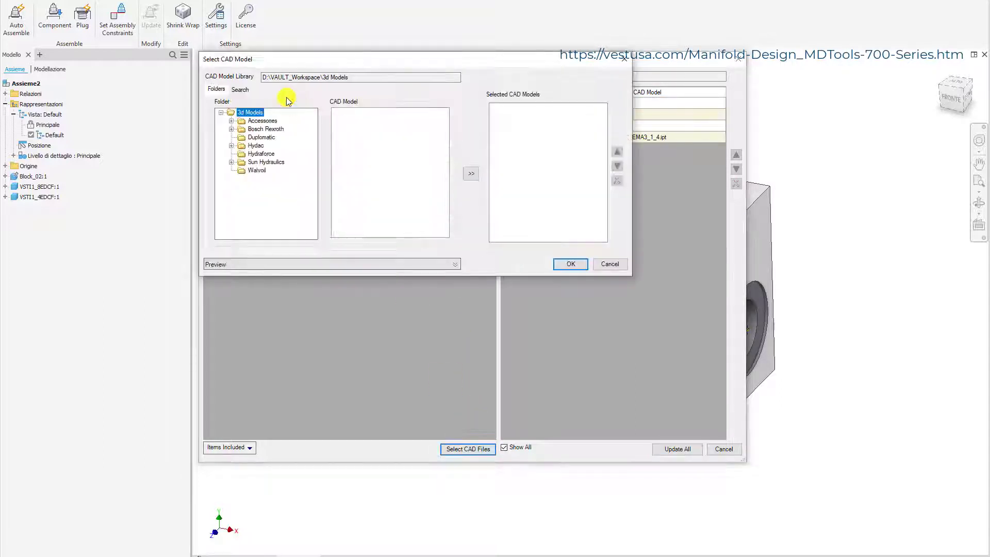
{"action": "left_click", "coordinate": [240, 90]}
{"action": "type", "text": "WS10"}
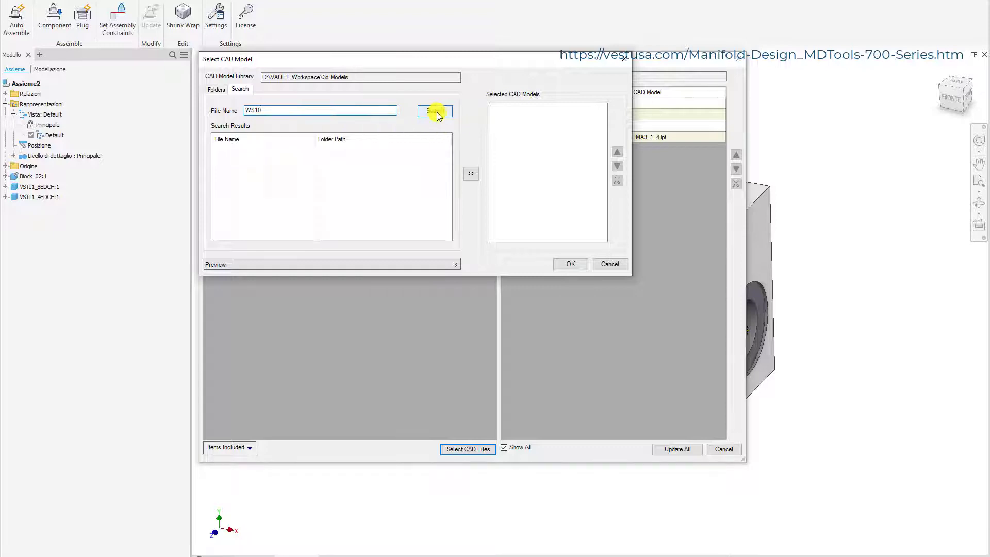
{"action": "left_click", "coordinate": [435, 111]}
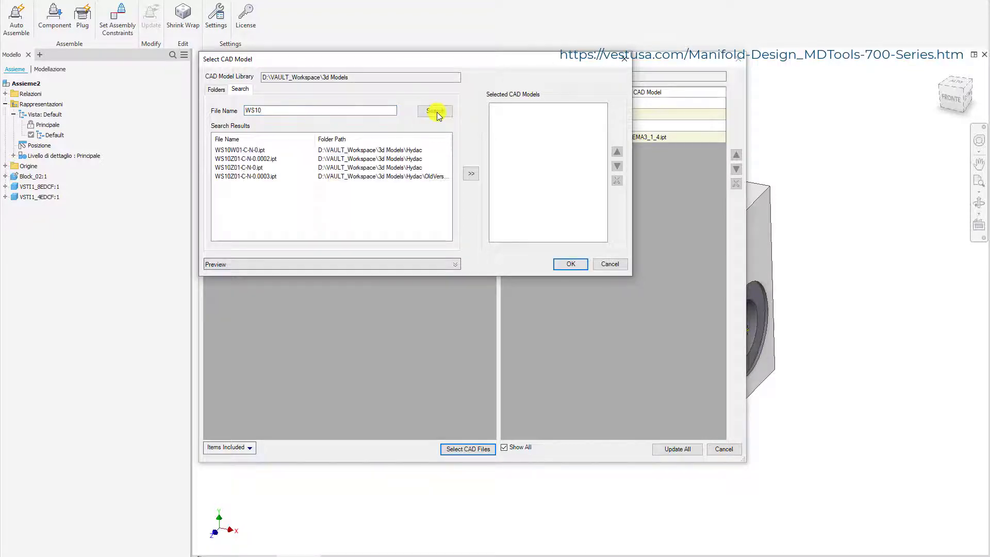
{"action": "left_click", "coordinate": [243, 168]}
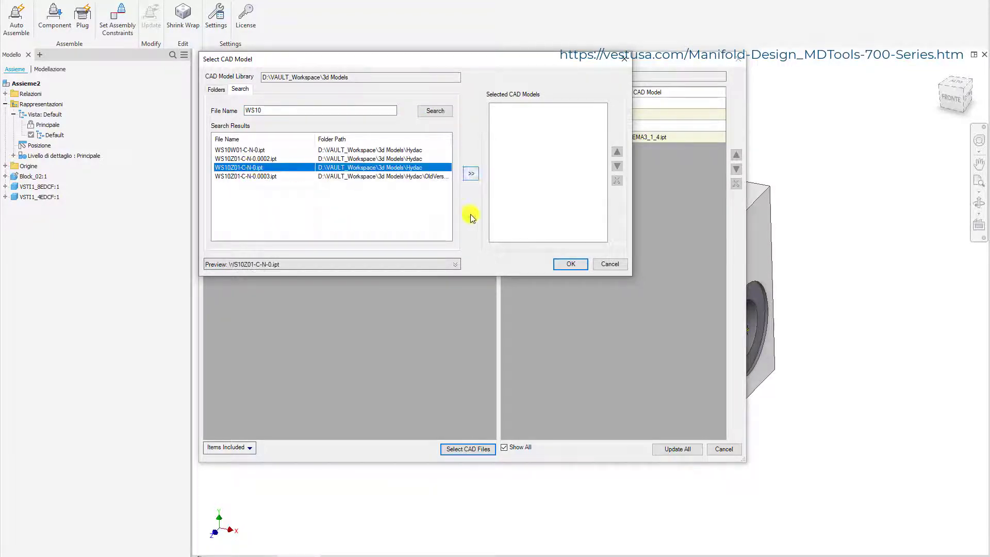
{"action": "left_click", "coordinate": [454, 264]}
{"action": "left_click", "coordinate": [471, 173]}
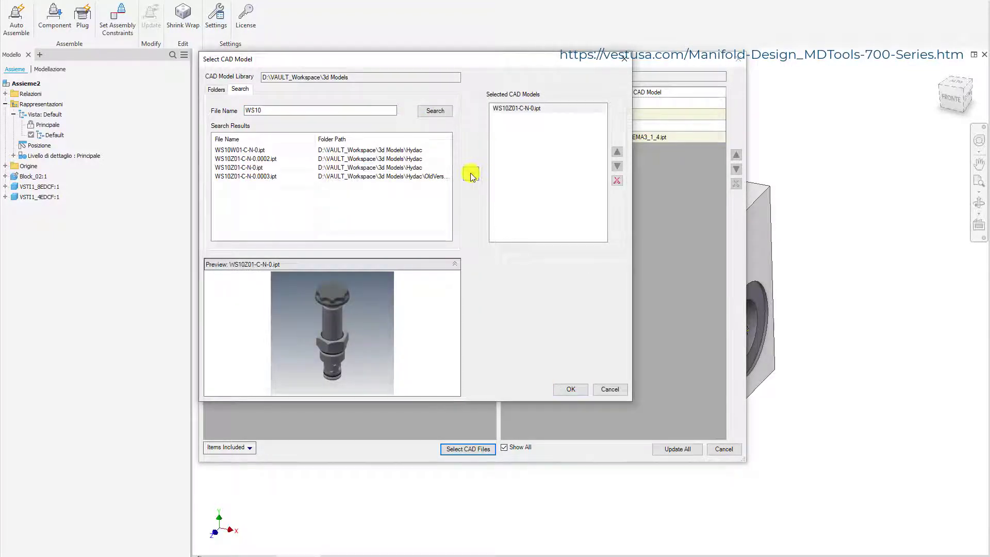
Step: Add the coil HYDAC-COIL-xN-40-1836.ipt from the Hydac folder to SV1's selected models and accept the selection
{"action": "double_click", "coordinate": [305, 109]}
{"action": "key", "text": "BackSpace"}
{"action": "left_click", "coordinate": [216, 89]}
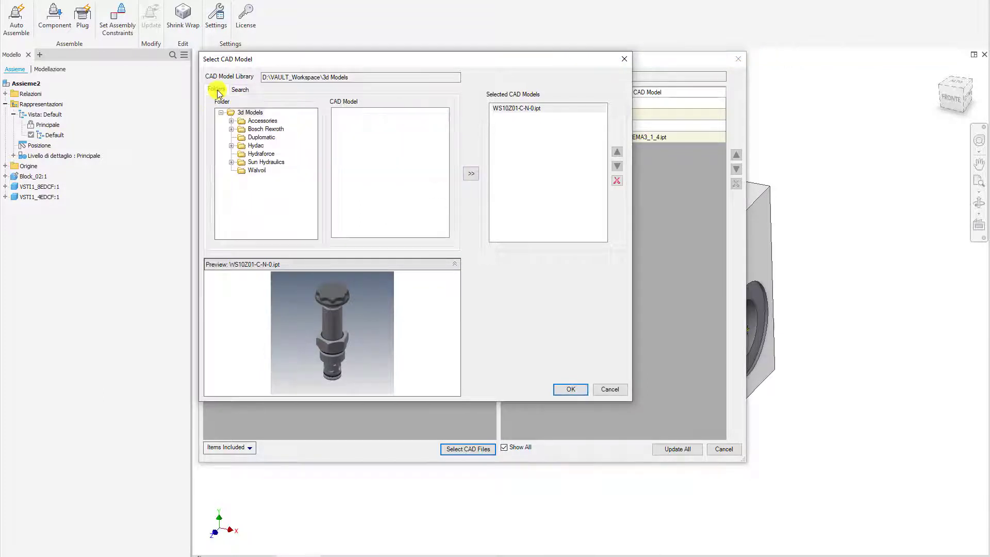
{"action": "left_click", "coordinate": [255, 146]}
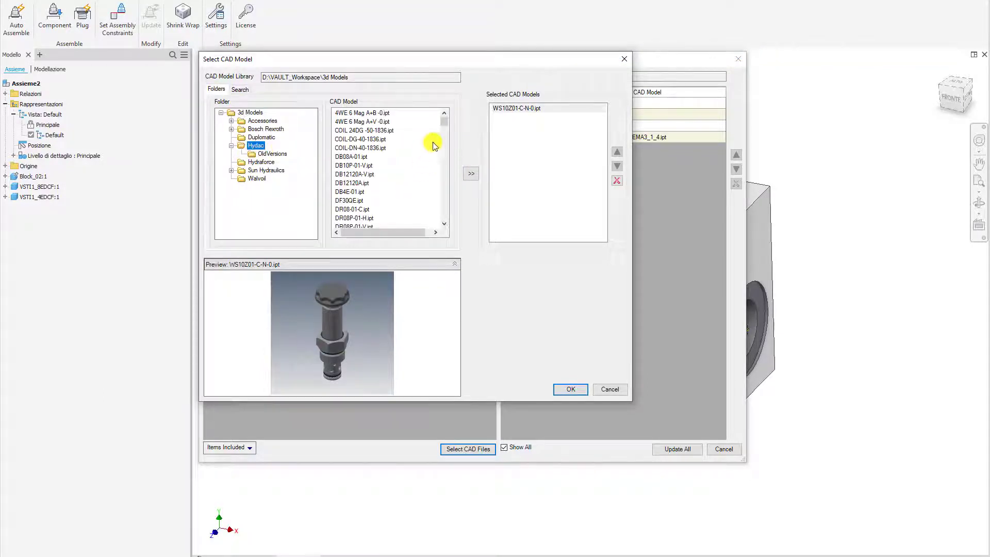
{"action": "left_click_drag", "start_coordinate": [444, 121], "coordinate": [444, 138]}
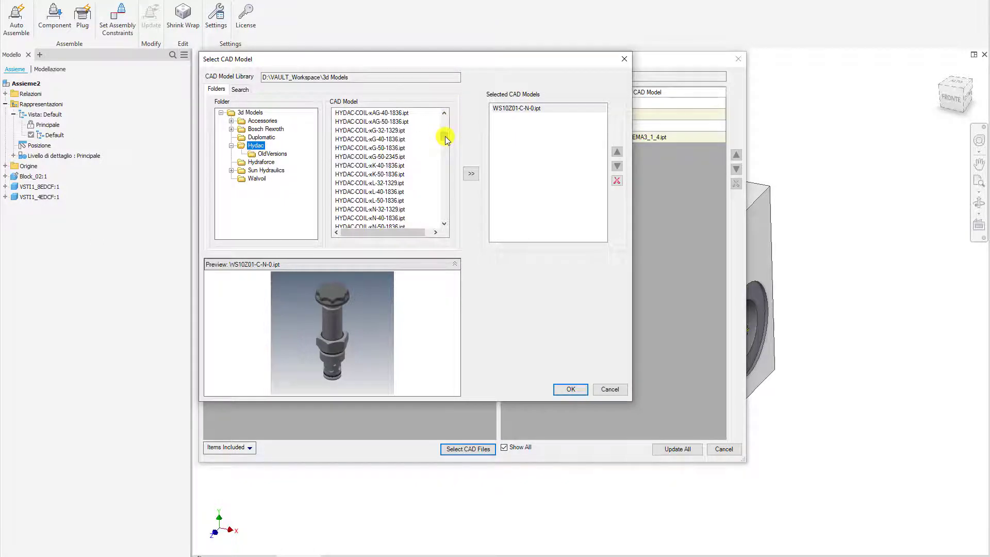
{"action": "left_click", "coordinate": [384, 218]}
{"action": "left_click", "coordinate": [470, 174]}
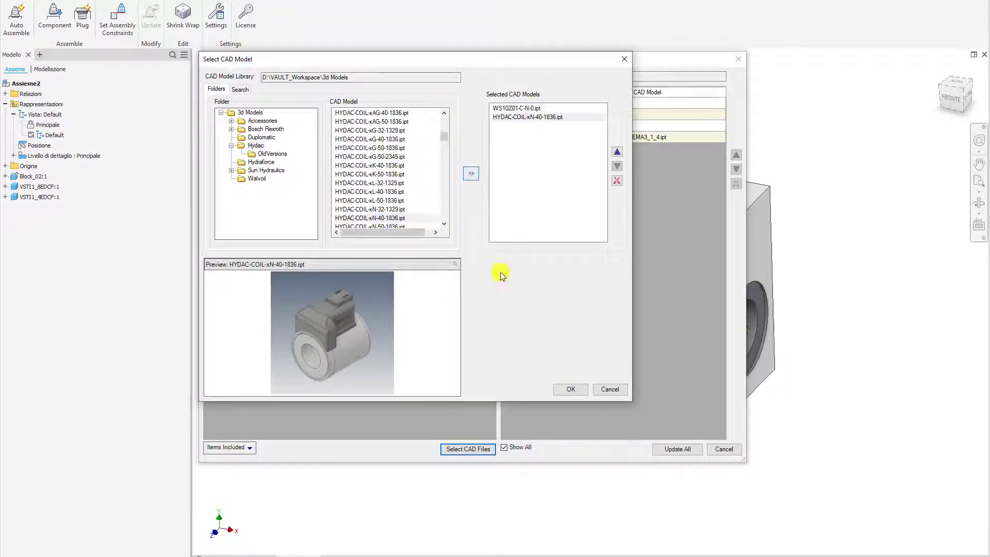
{"action": "left_click", "coordinate": [567, 389]}
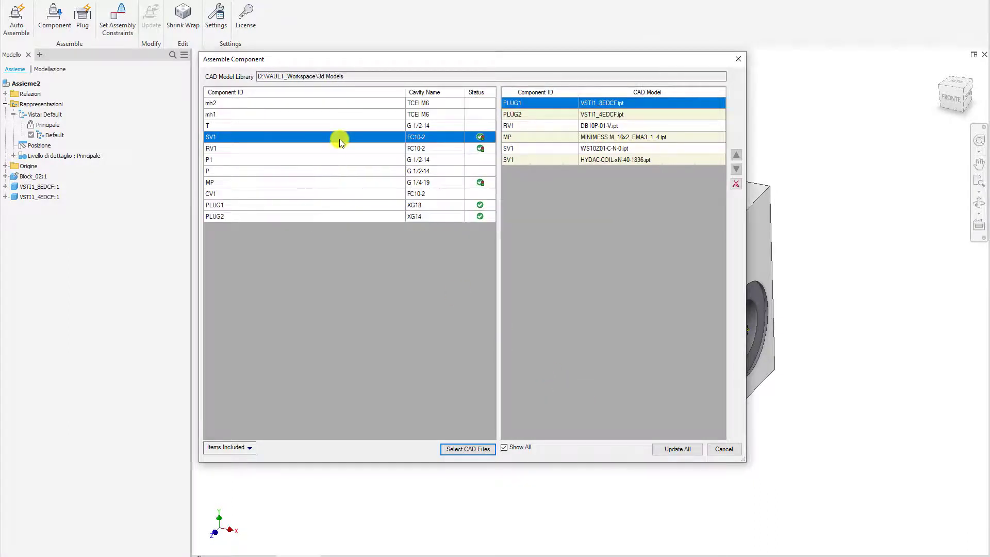
Step: Search the model library for RV10A and assign RV10A-01.ipt to the CV1 cavity
{"action": "left_click", "coordinate": [262, 194]}
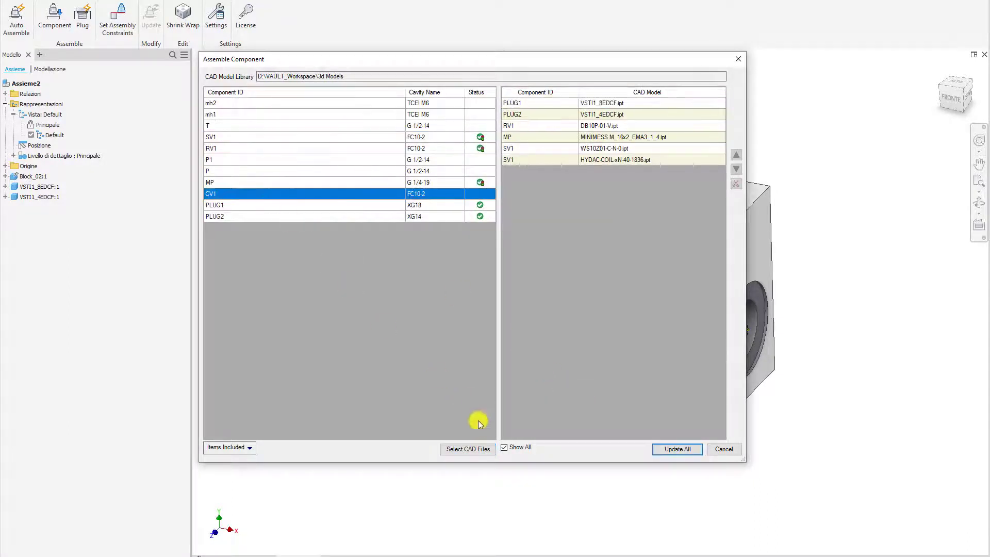
{"action": "left_click", "coordinate": [479, 449]}
{"action": "left_click", "coordinate": [240, 89]}
{"action": "left_click", "coordinate": [278, 110]}
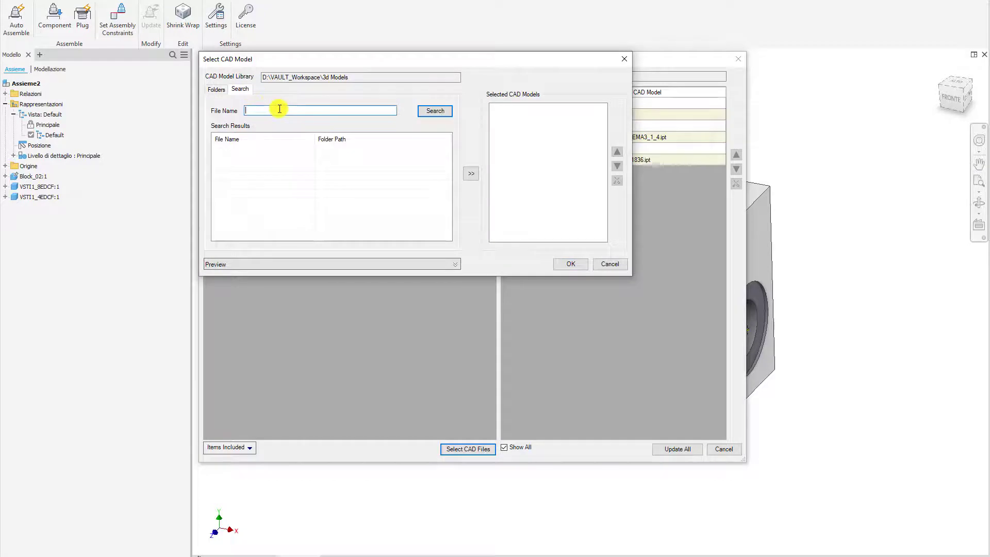
{"action": "type", "text": "RV10A"}
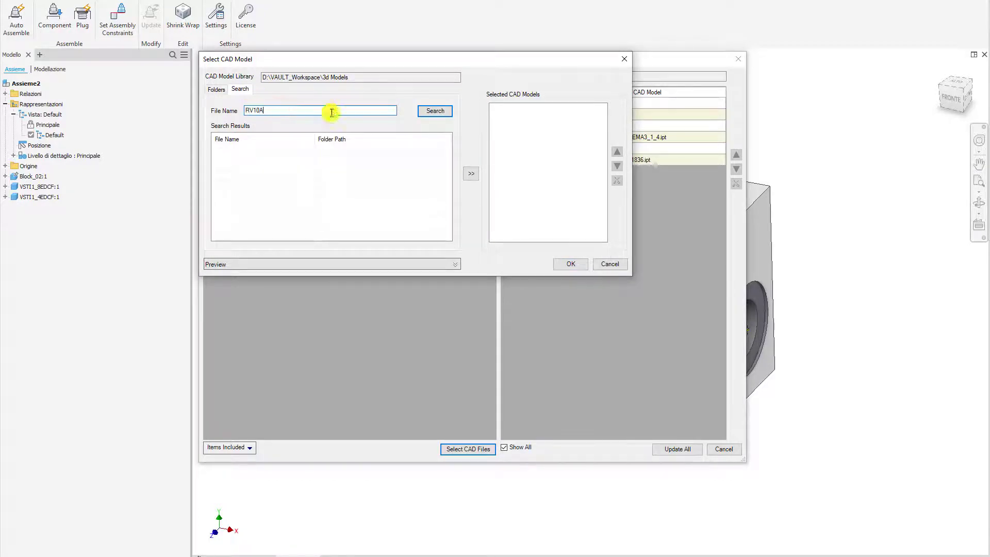
{"action": "left_click", "coordinate": [435, 111]}
{"action": "left_click", "coordinate": [240, 158]}
{"action": "left_click", "coordinate": [471, 174]}
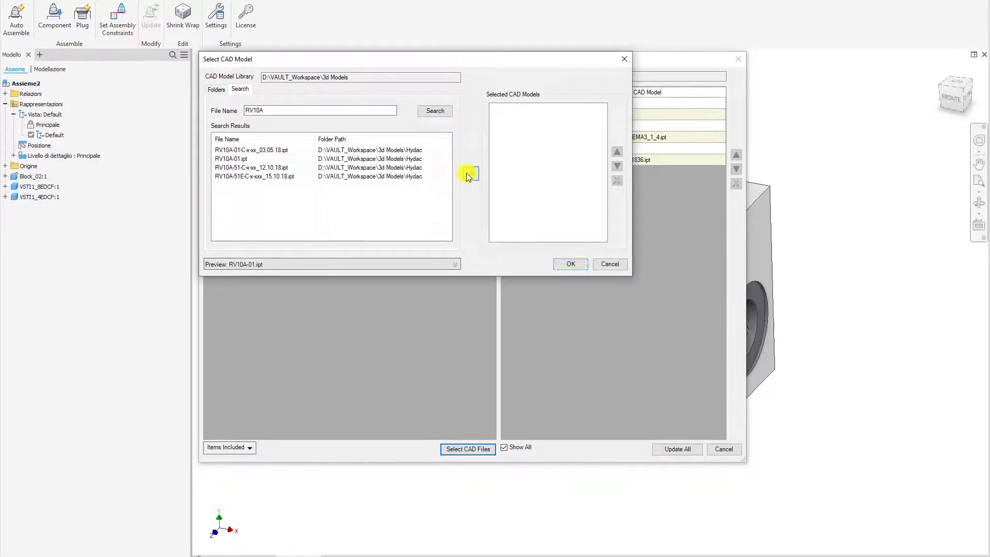
{"action": "left_click", "coordinate": [572, 265]}
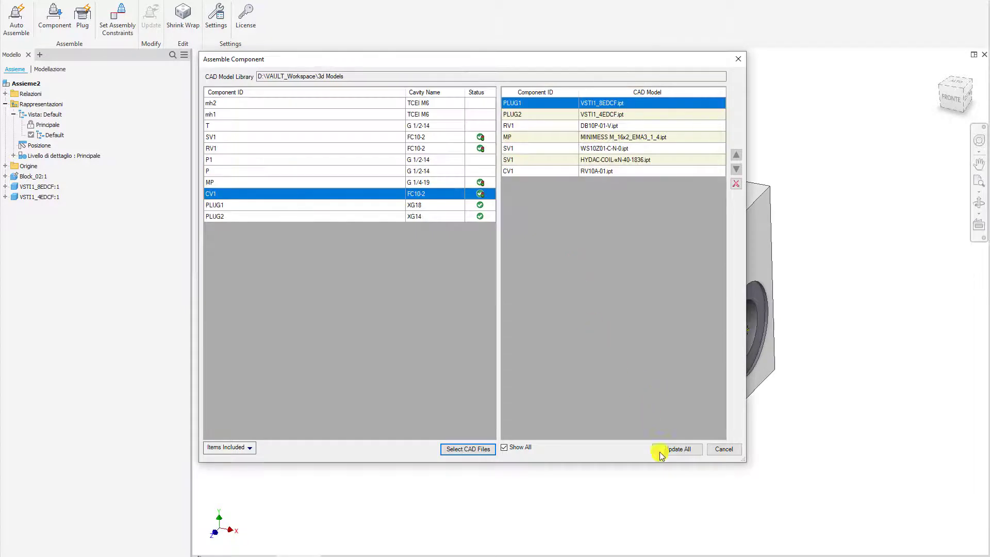
Step: Insert all the assigned component models into the manifold assembly and finish the component assignment
{"action": "left_click", "coordinate": [677, 450]}
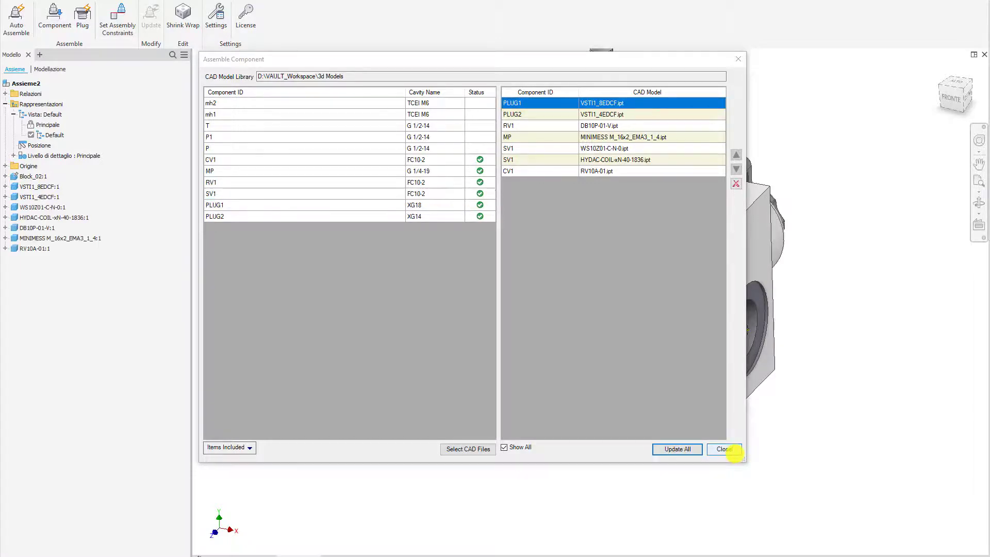
{"action": "left_click", "coordinate": [724, 449]}
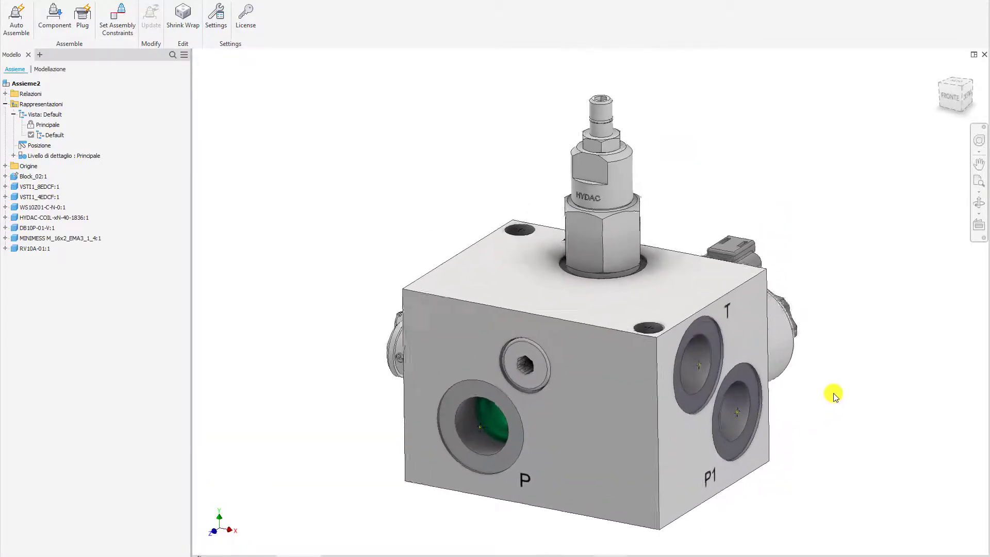